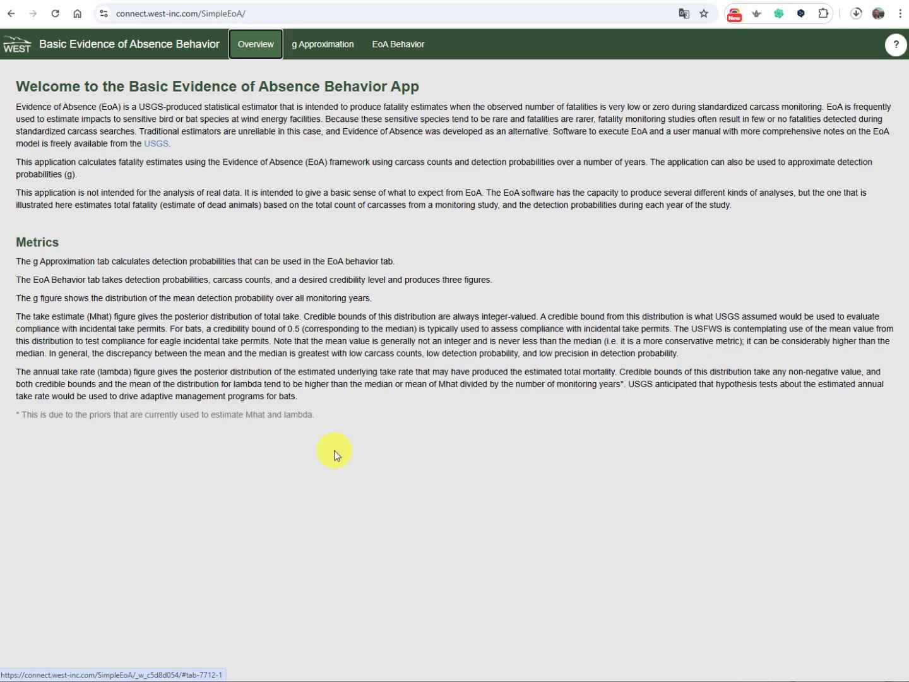
Step: Translate the web page into French and highlight the words "Approximation g" in the Métrique section
left_click(684, 14)
left_click(657, 39)
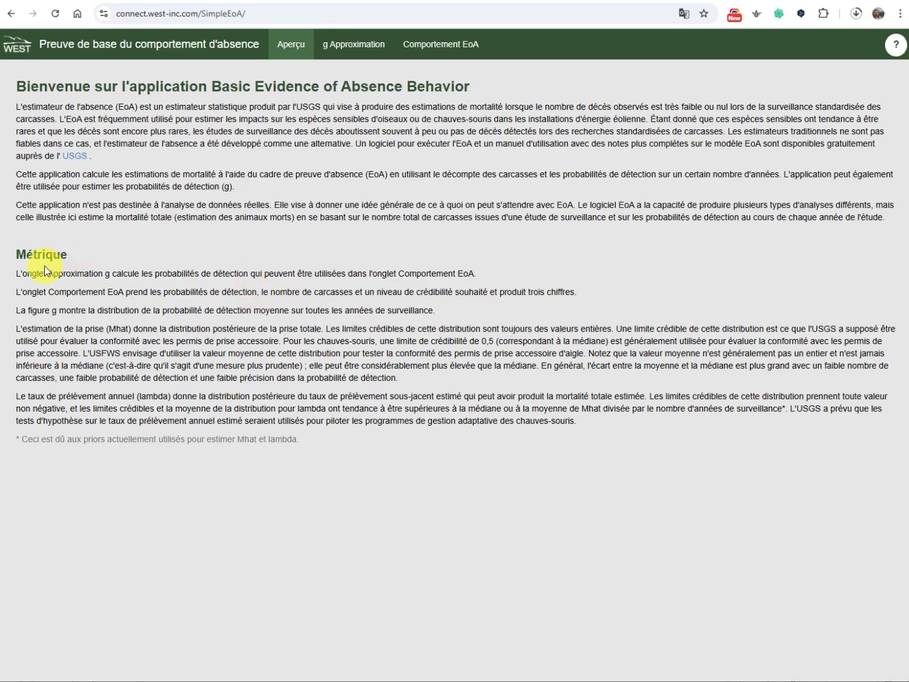
left_click_drag(48, 274, 110, 275)
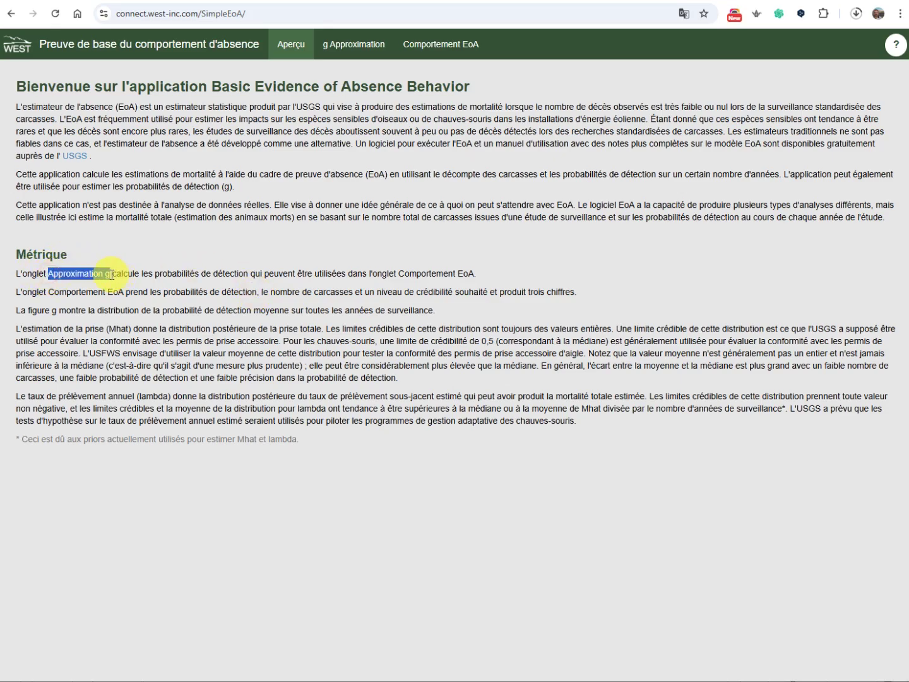
left_click_drag(111, 275, 109, 275)
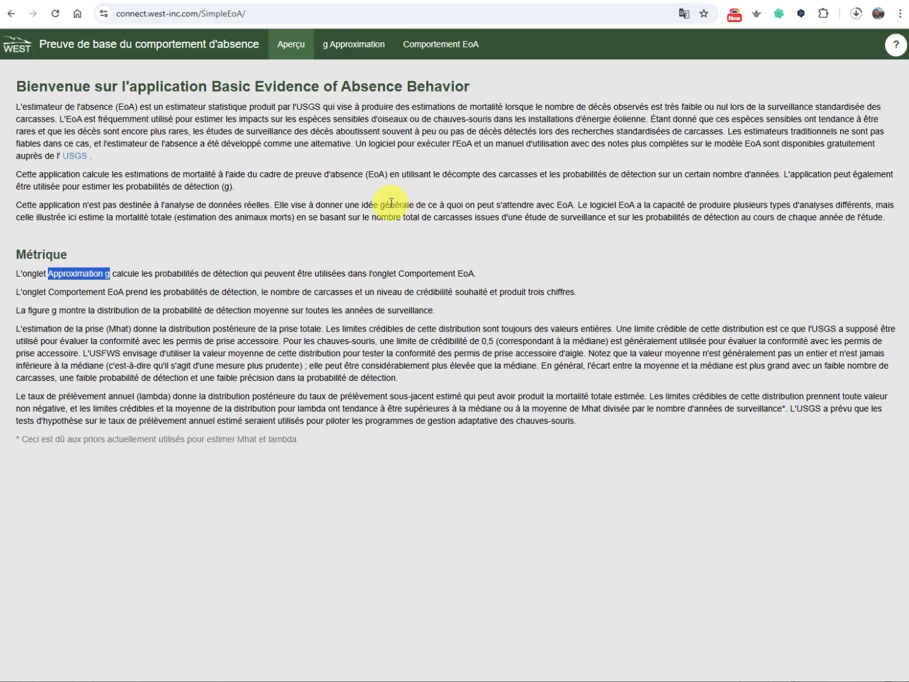
Step: Run the g Approximation with search interval 7 days, median removal time 5, searcher efficiency 0.69, reduction factor k 0.74 and other adjustment factors 0.7
left_click(356, 51)
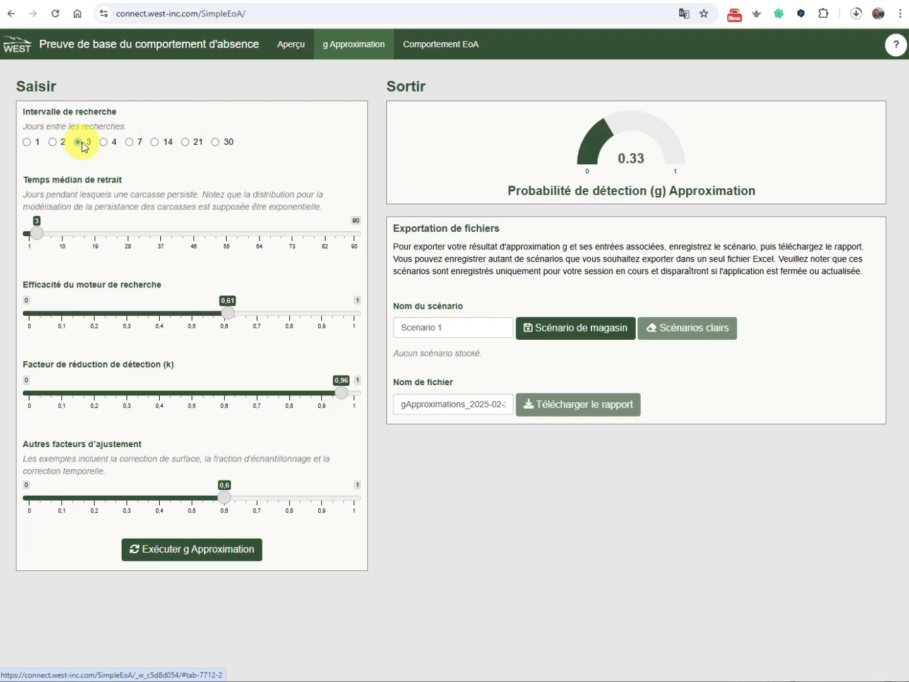
left_click(130, 143)
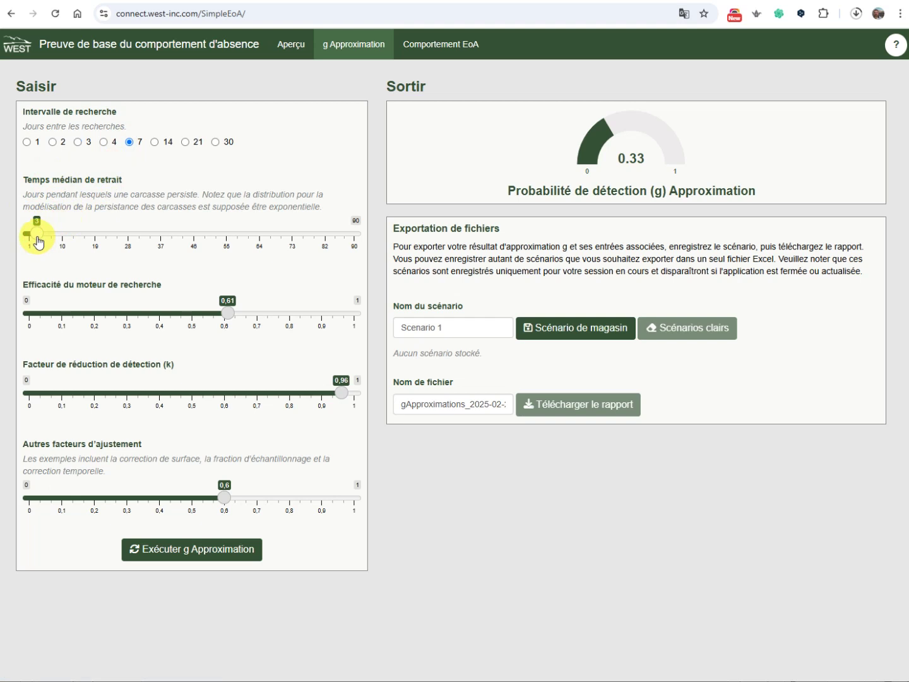
mouse_move(38, 238)
left_mouse_down()
mouse_move(228, 243)
mouse_move(45, 245)
left_mouse_up()
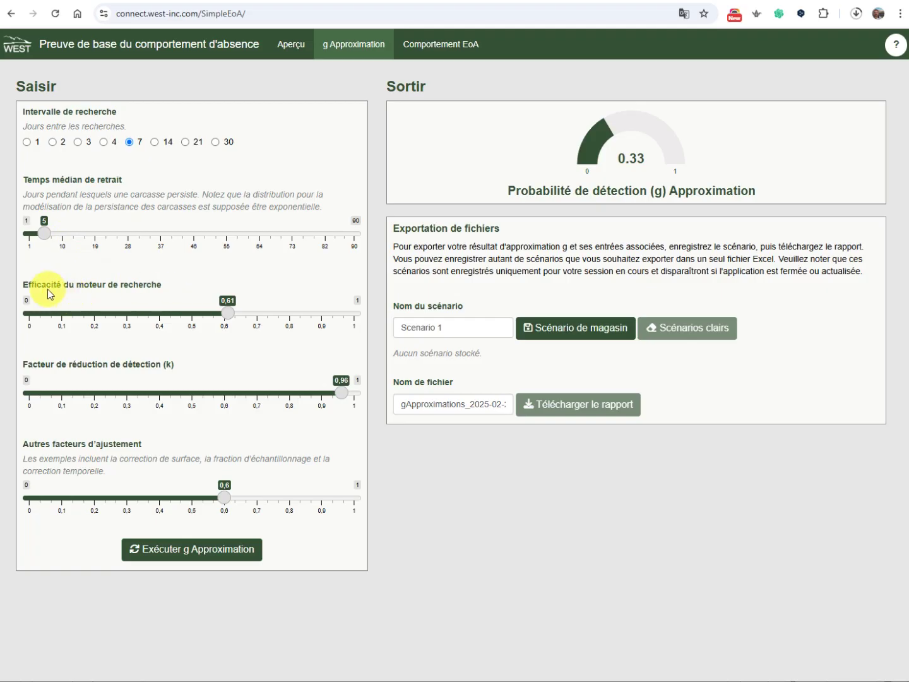
mouse_move(228, 315)
left_mouse_down()
mouse_move(253, 321)
mouse_move(193, 324)
mouse_move(254, 323)
left_mouse_up()
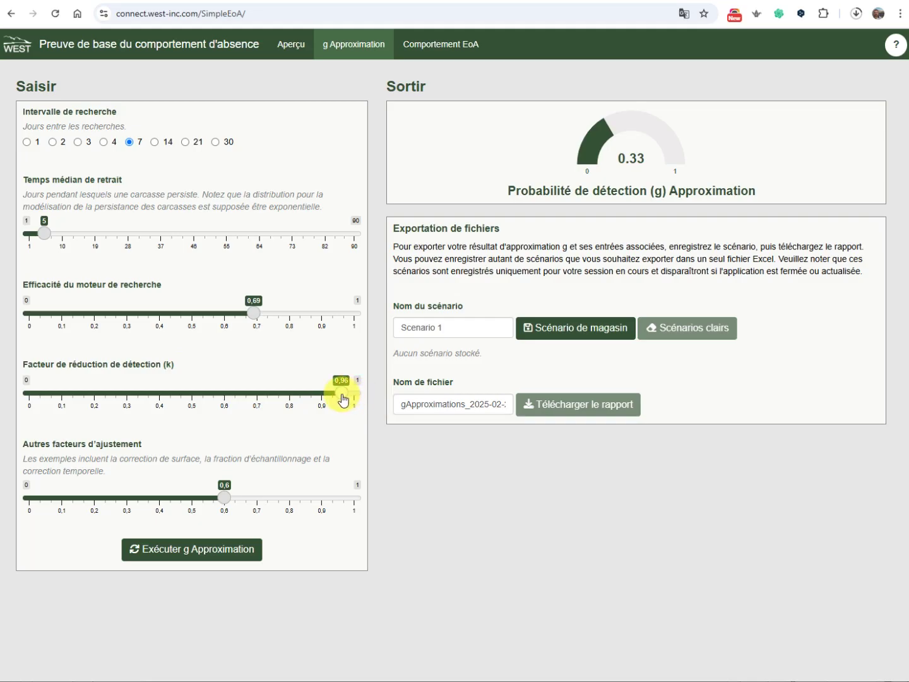
left_click_drag(341, 399, 270, 406)
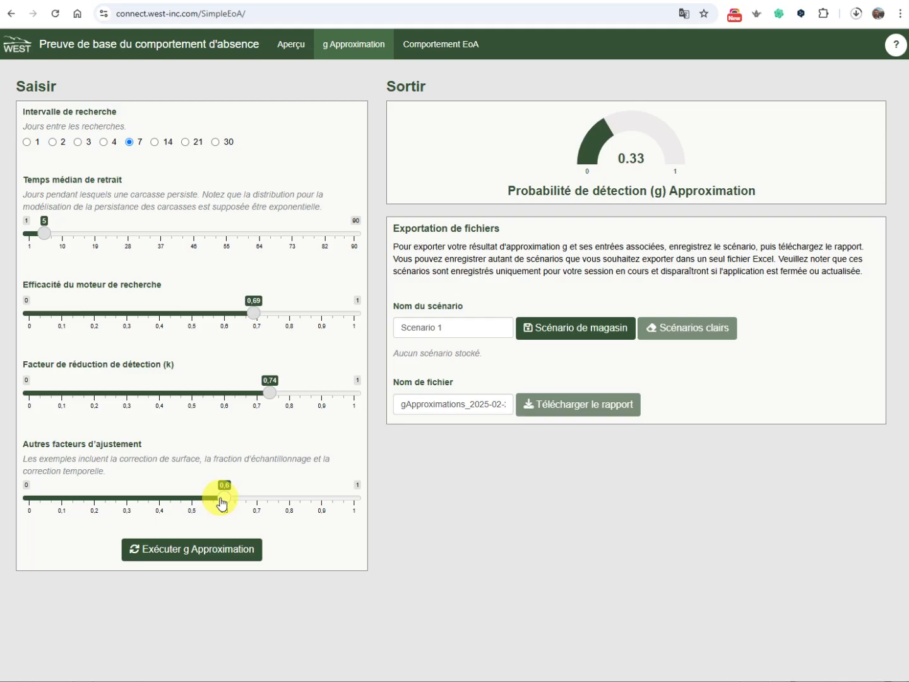
left_click_drag(221, 503, 256, 498)
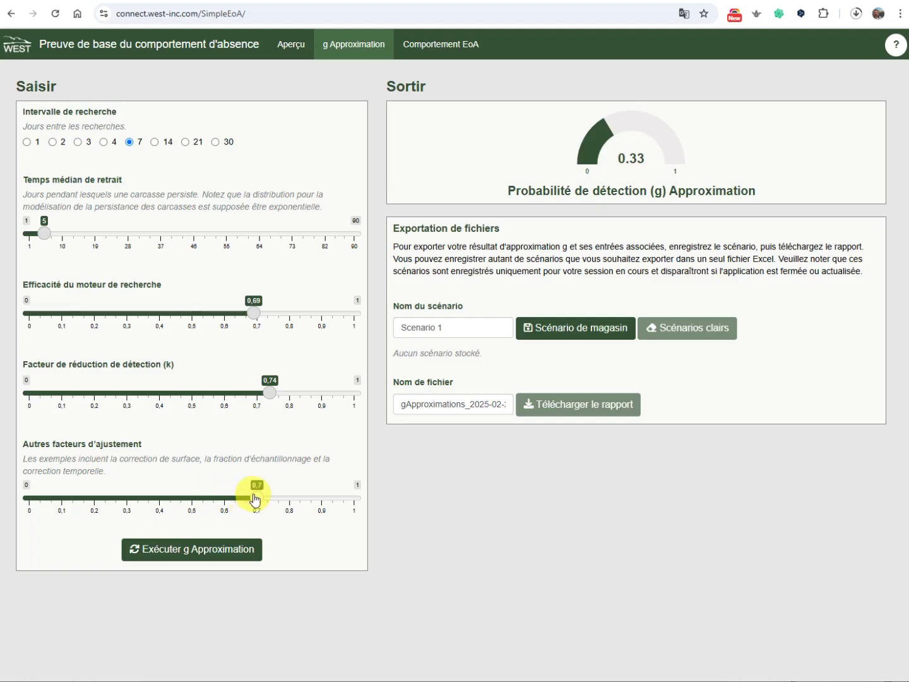
left_click(209, 553)
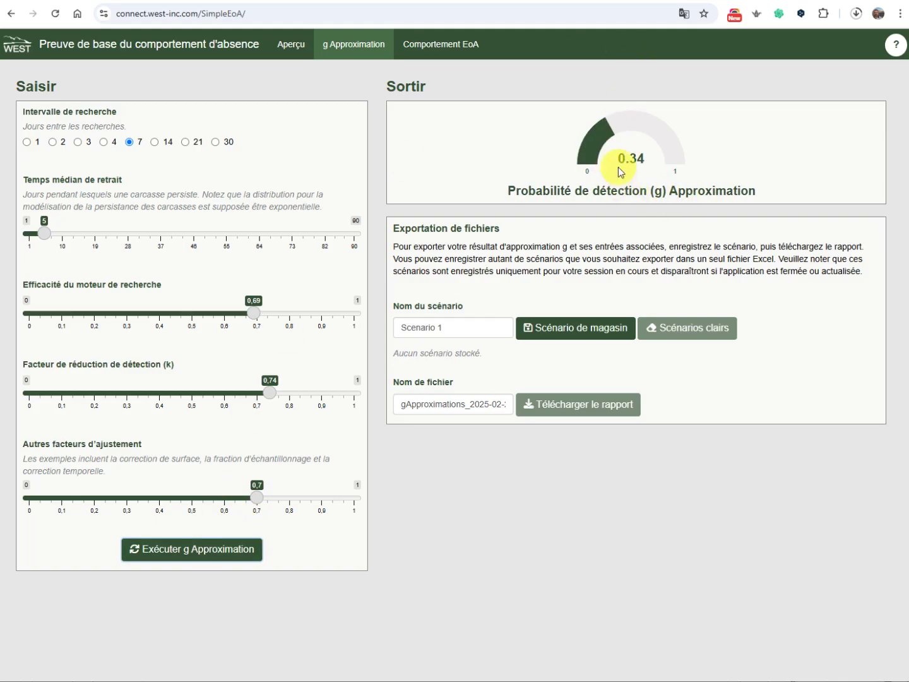
left_click_drag(631, 161, 649, 164)
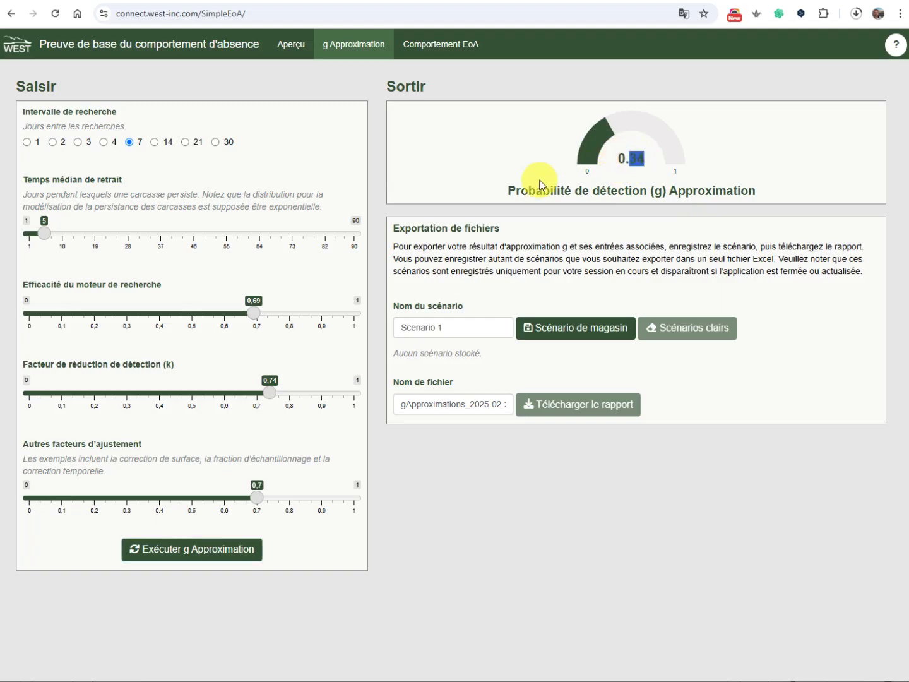
left_click(307, 170)
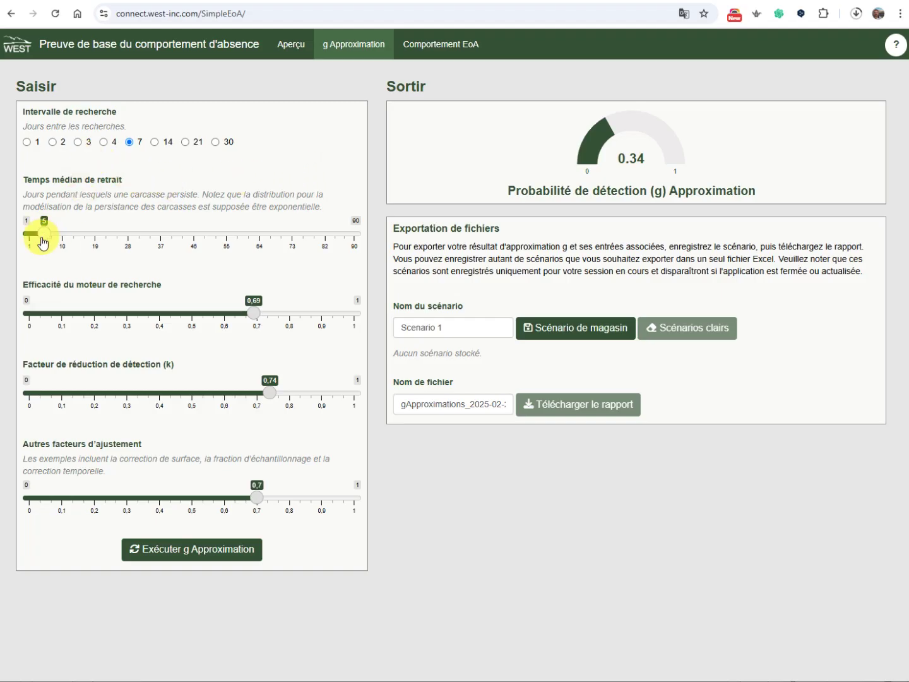
Step: Rerun the g Approximation with a search interval of 3 days, and again with searcher efficiency raised to 0.82
left_click(80, 145)
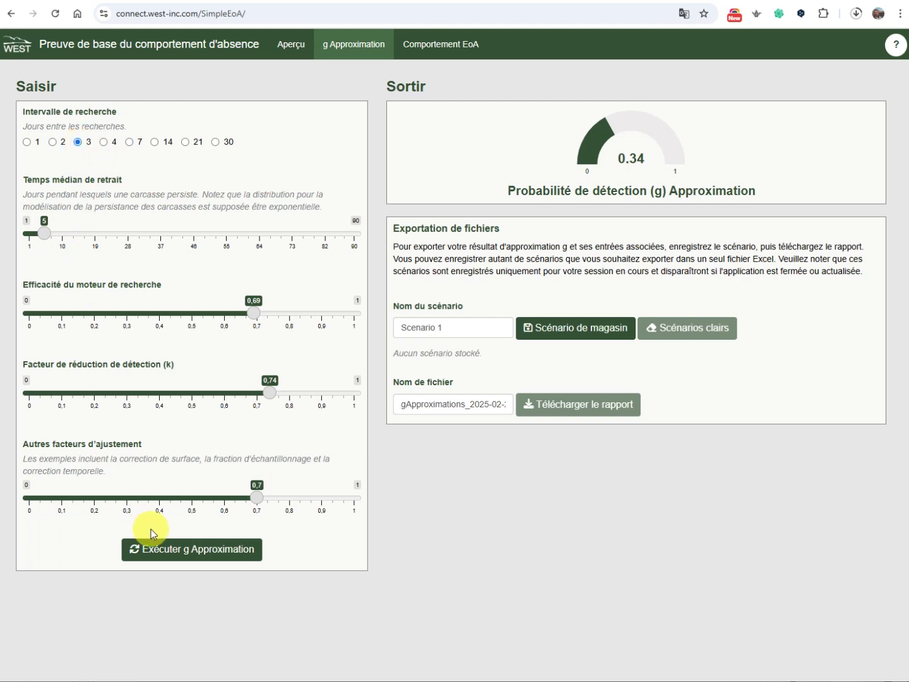
left_click(202, 554)
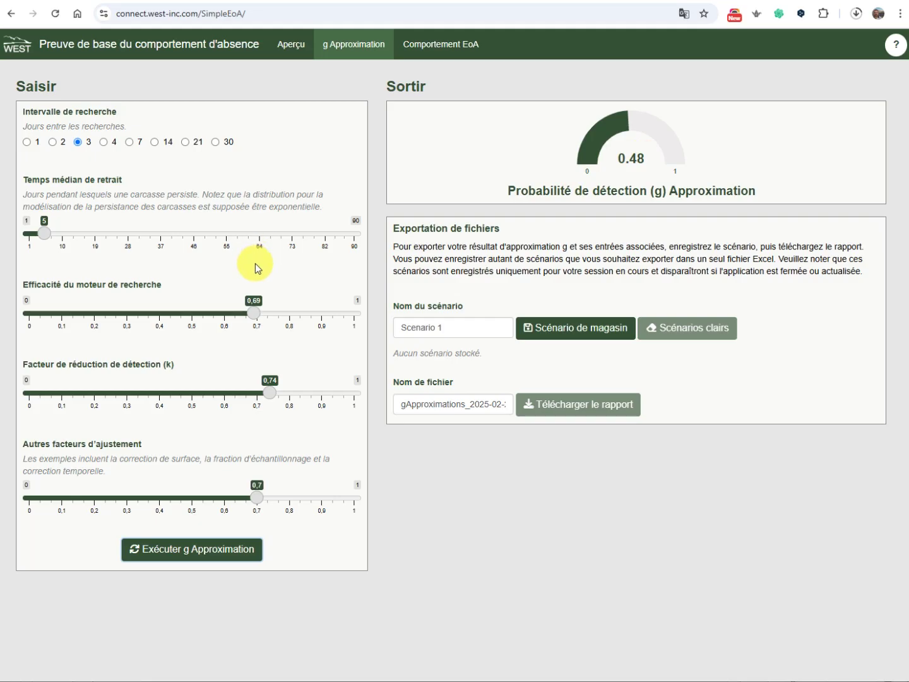
left_click_drag(253, 315, 296, 319)
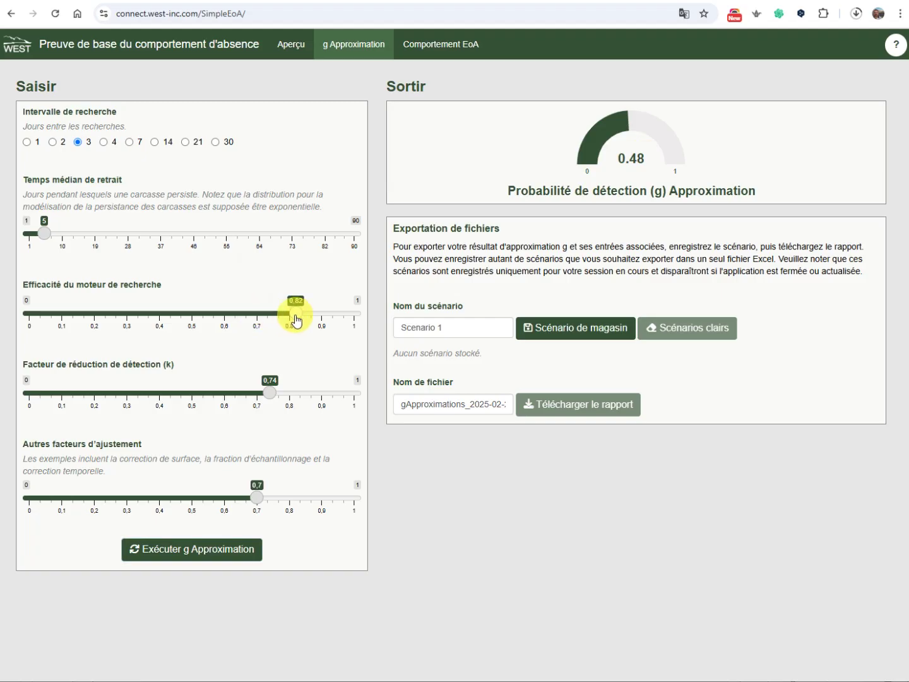
left_click(186, 553)
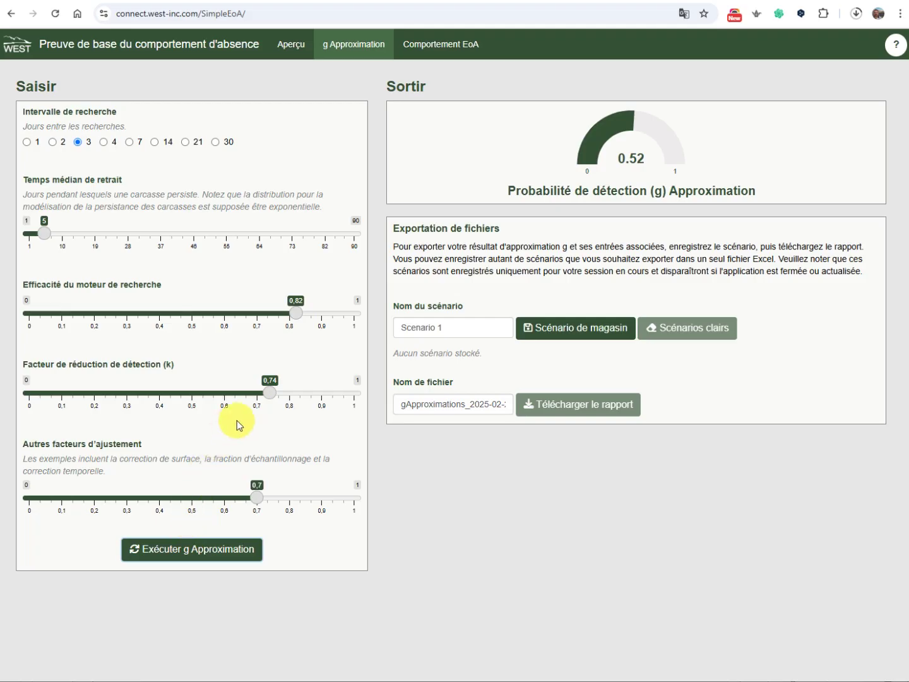
Step: Test the effect of the detection reduction factor k by running the g Approximation with 0.9 and with 0.3
left_click_drag(270, 397, 325, 399)
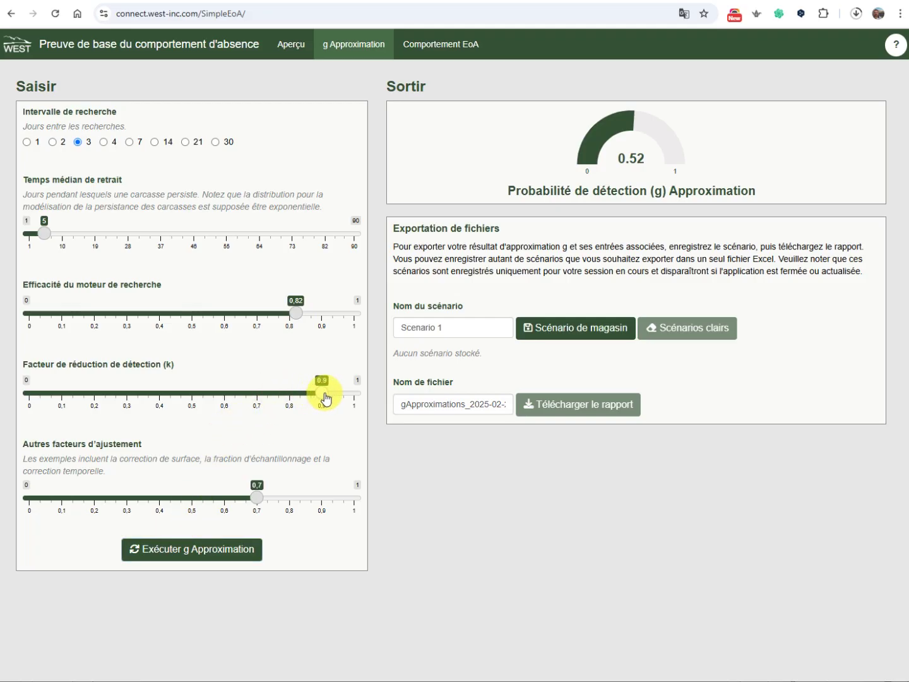
left_click(214, 548)
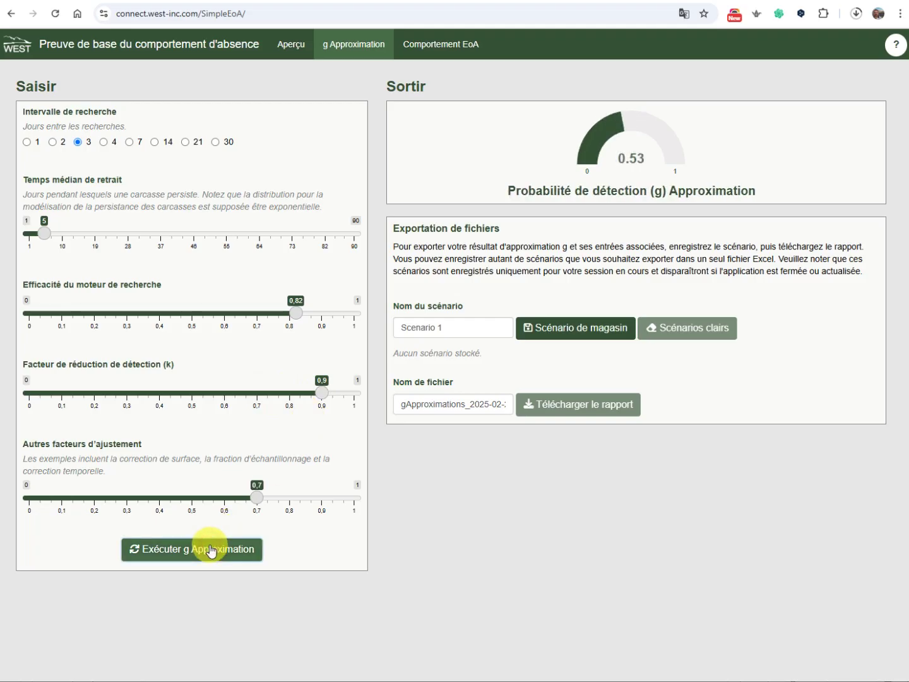
left_click_drag(321, 394, 132, 412)
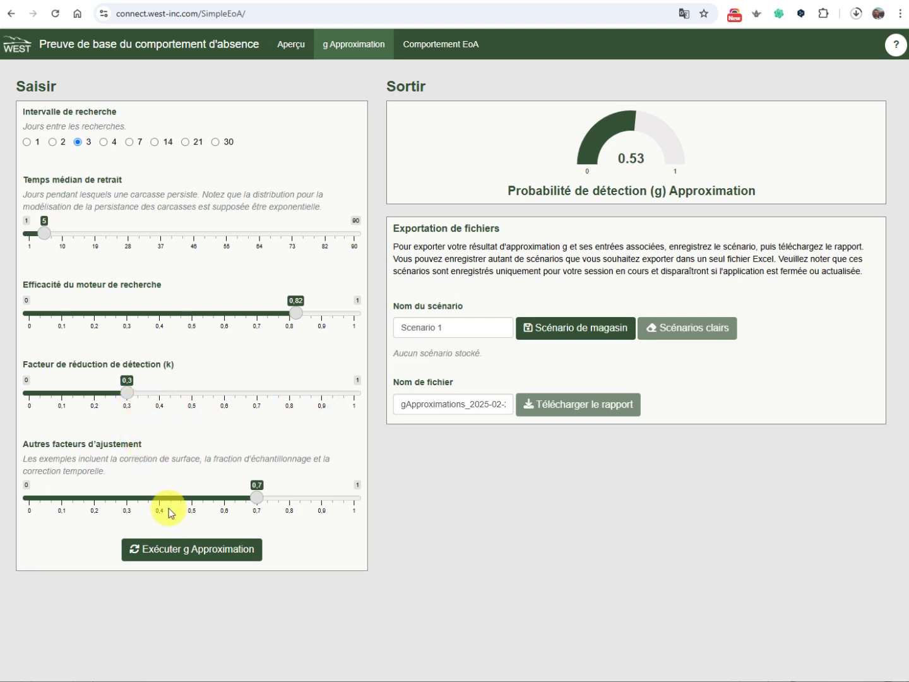
left_click(180, 551)
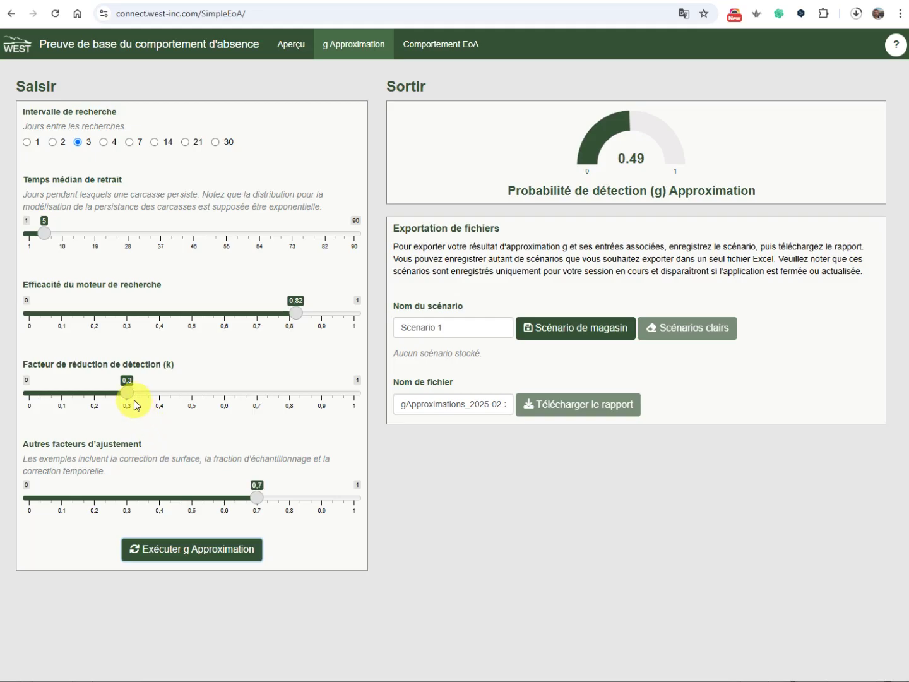
Step: Set the detection reduction factor k to 0.7 and the other adjustment factors to 0.4, and rerun the g Approximation
left_click_drag(131, 397, 256, 399)
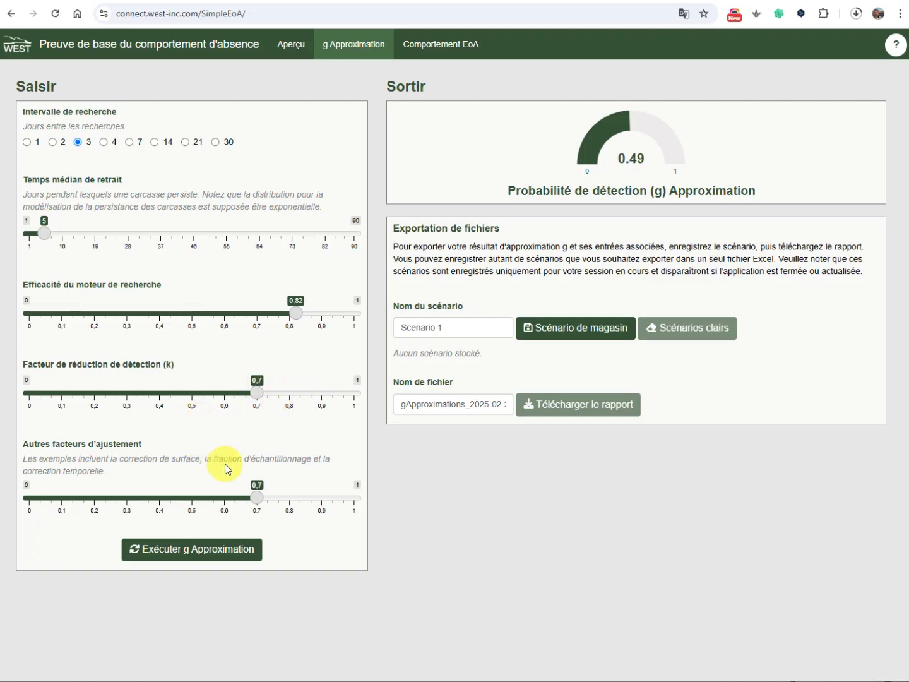
left_click_drag(255, 501, 162, 505)
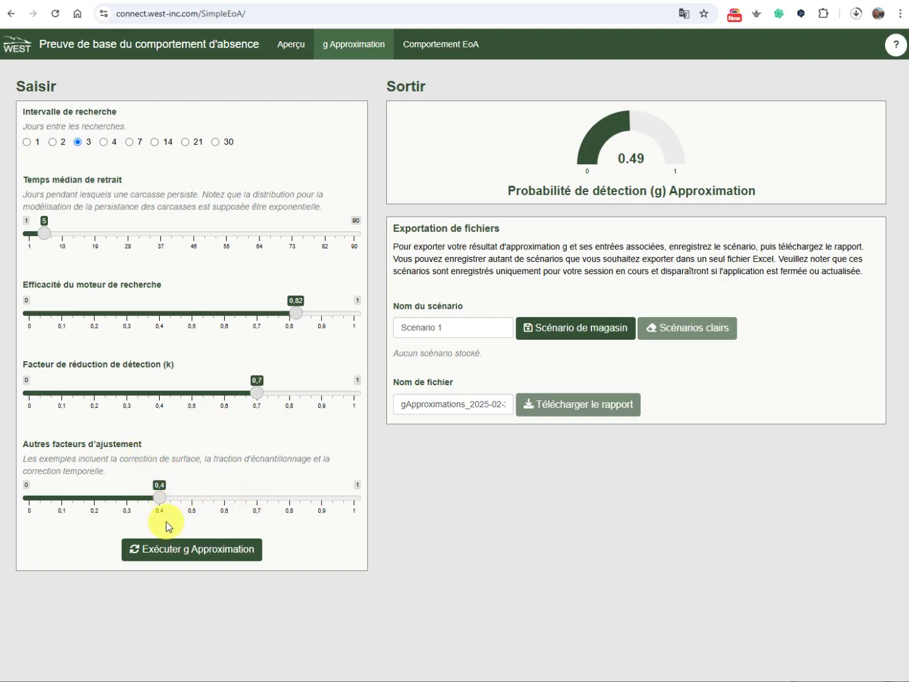
left_click(181, 549)
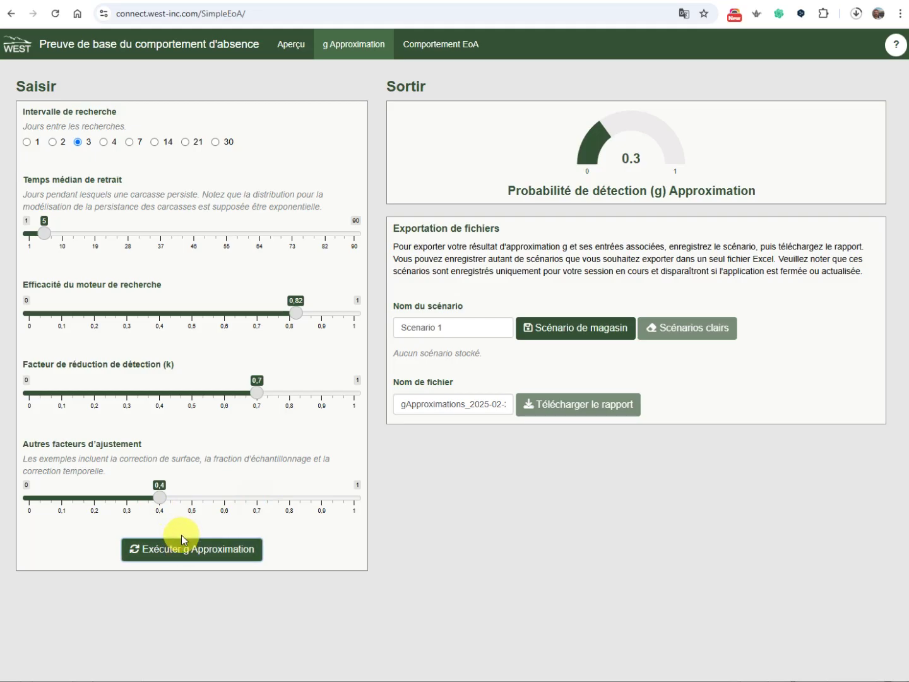
Step: Rerun the g Approximation with other adjustment factors at 0.84, and once more with the median removal time at 2 days
left_click_drag(162, 500, 303, 503)
left_click(195, 553)
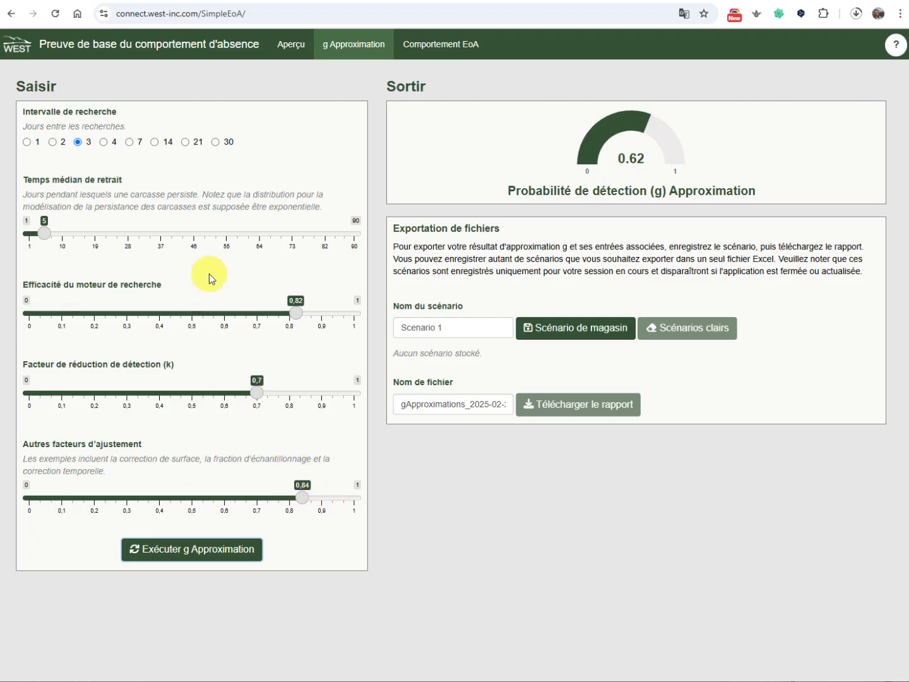
left_click_drag(44, 237, 35, 237)
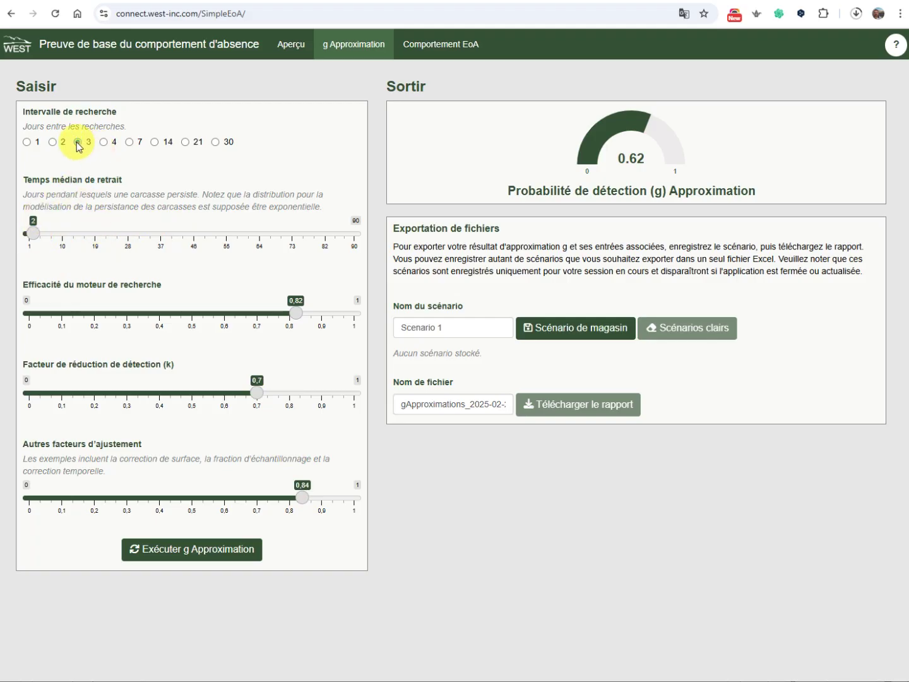
left_click(173, 551)
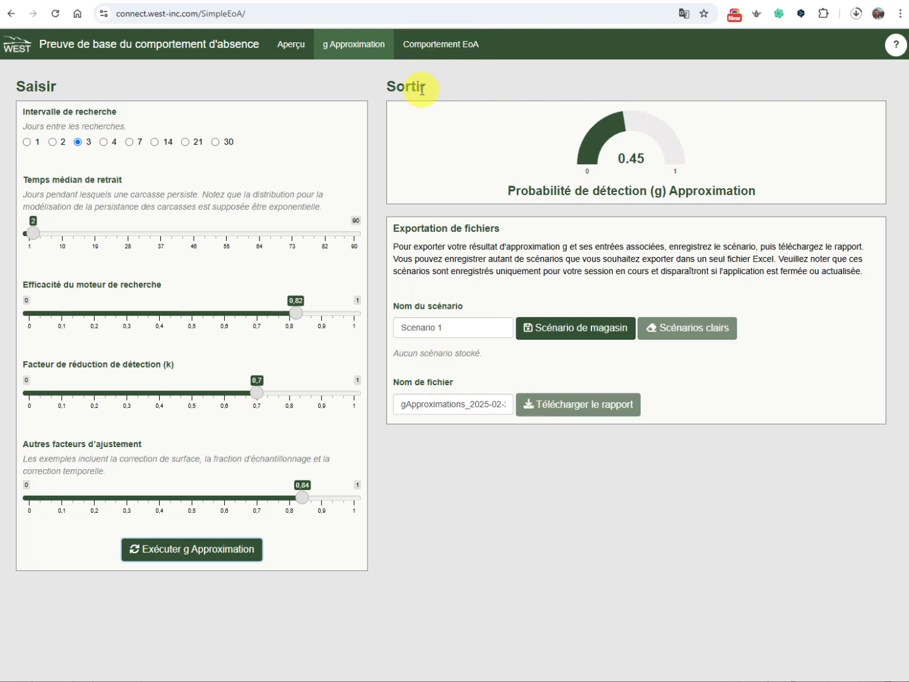
Step: In the EoA behavior inputs, set the carcasses found to 16, the credibility level to 0.9 and the detection probability precision to Modéré
left_click(424, 45)
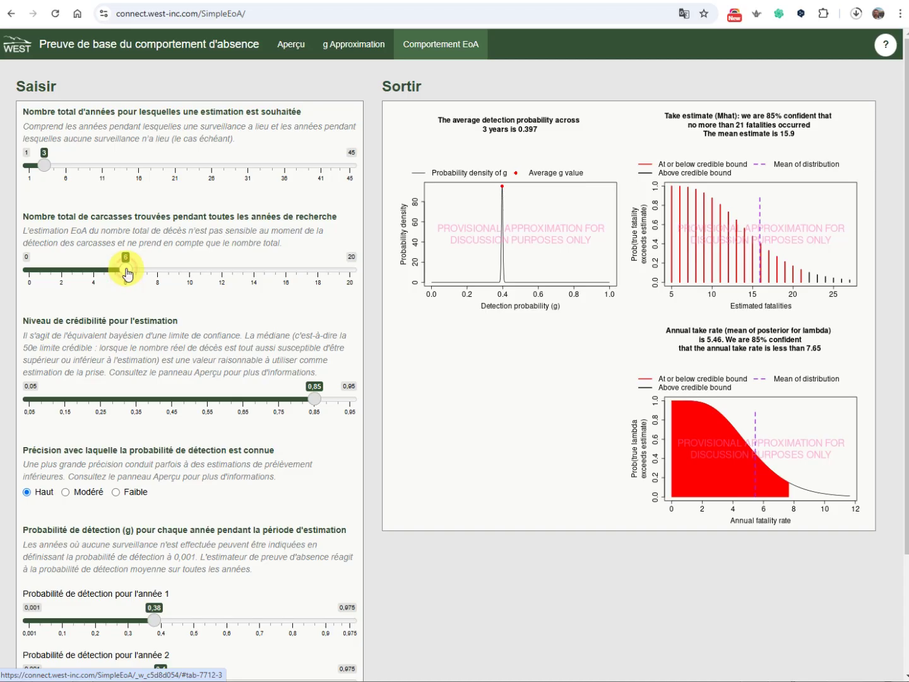
left_click_drag(128, 273, 283, 276)
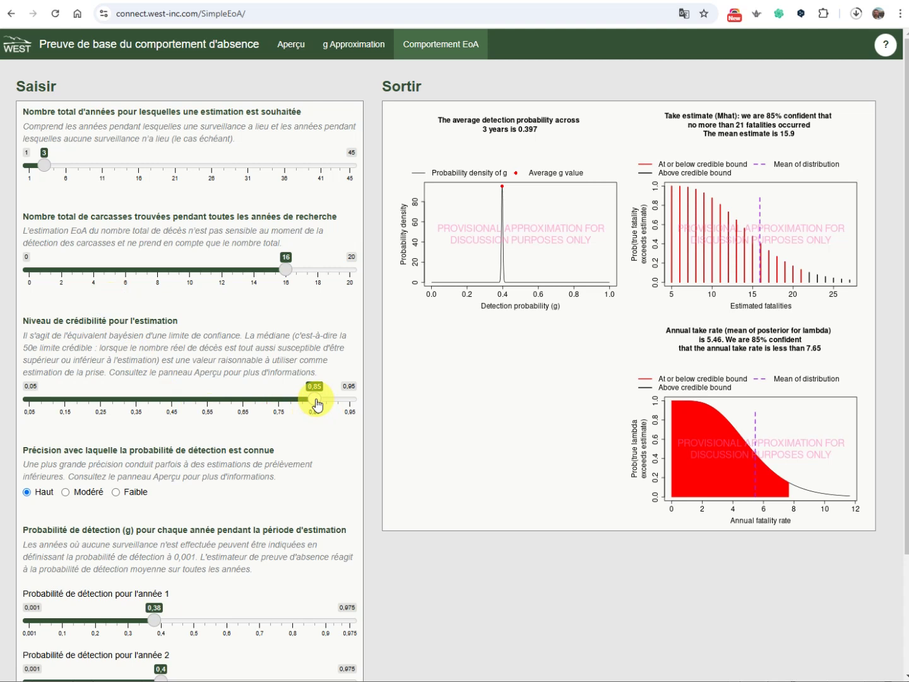
left_click_drag(315, 403, 333, 405)
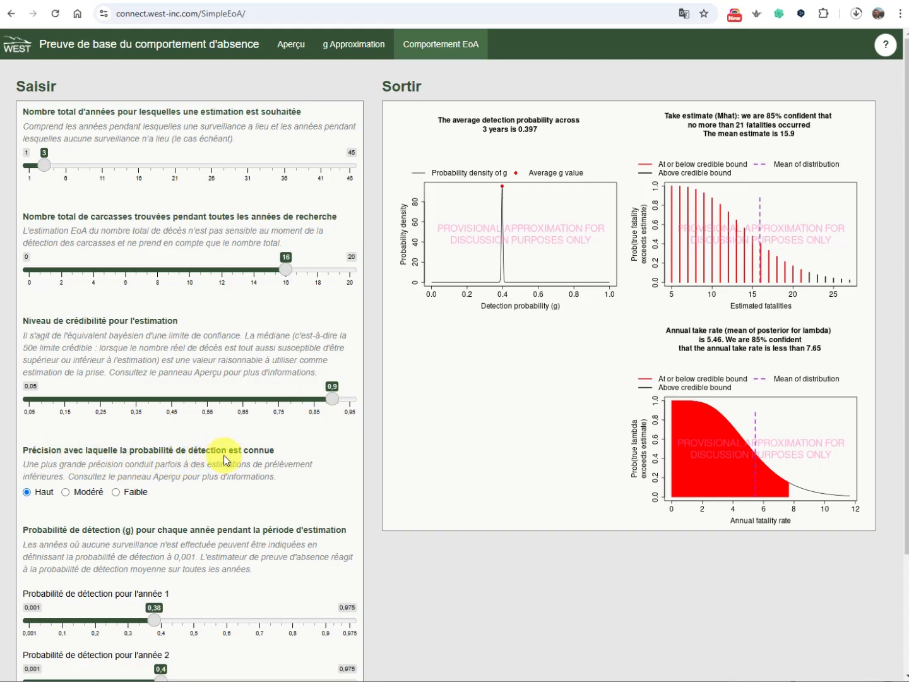
left_click(65, 492)
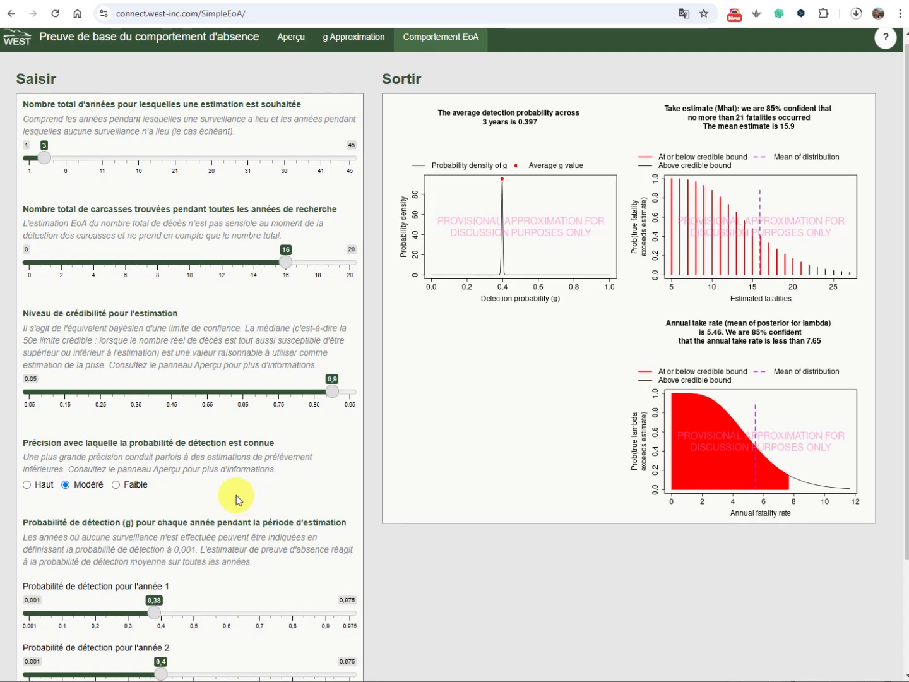
Step: Set the yearly detection probabilities to 0.27 for year 1, 0.36 for year 2 and 0.5 for year 3
scroll(228, 471, "down", 2)
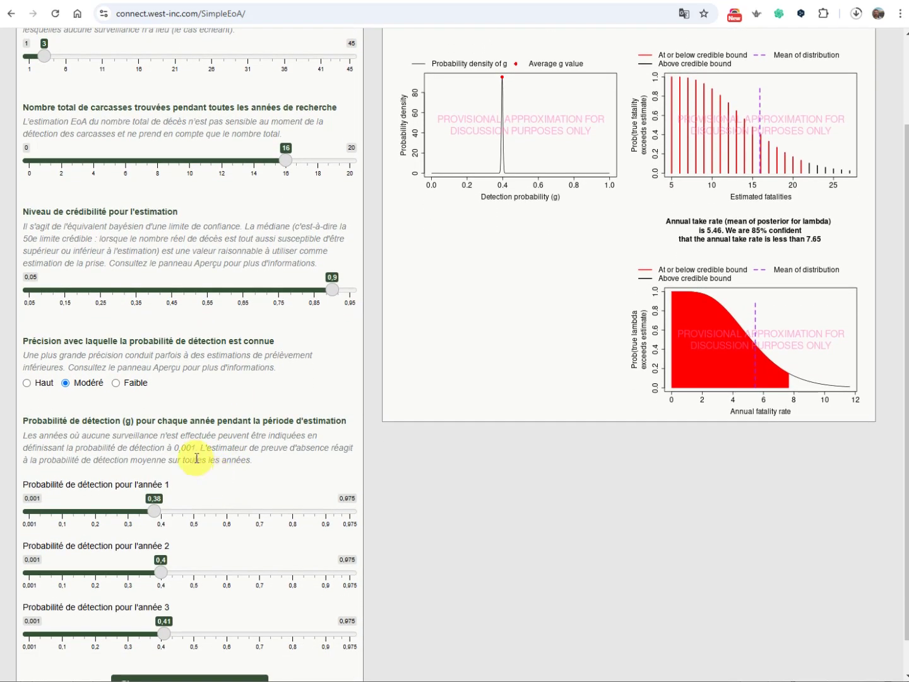
scroll(197, 481, "down", 1)
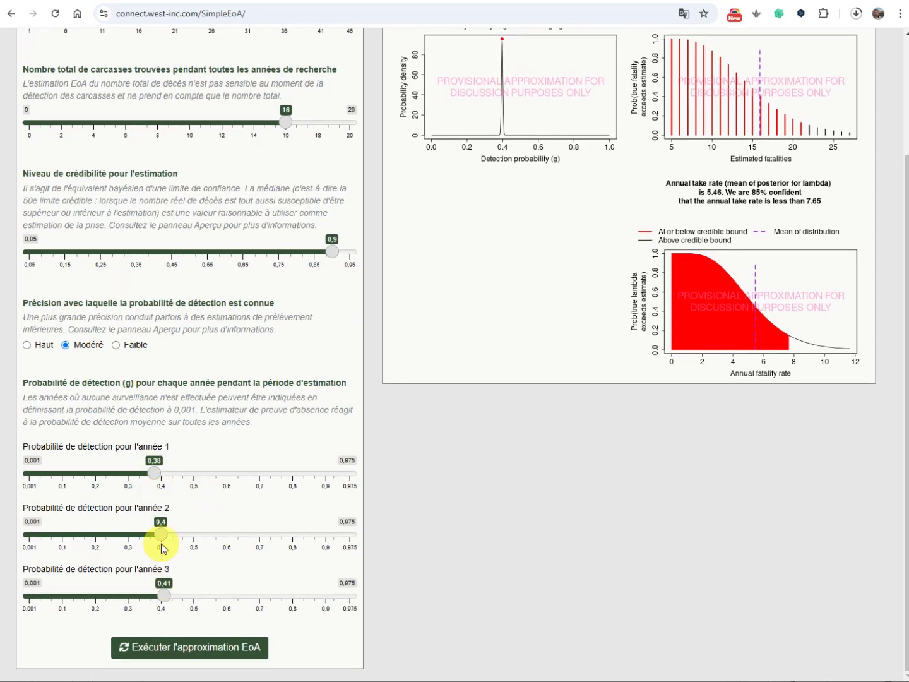
left_click_drag(158, 481, 117, 485)
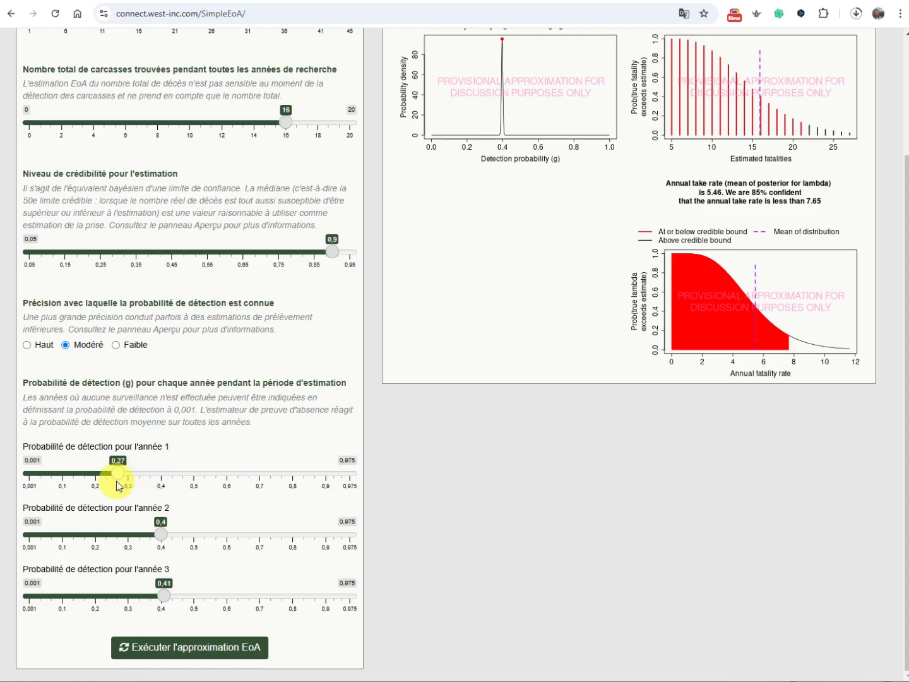
left_click_drag(157, 534, 145, 538)
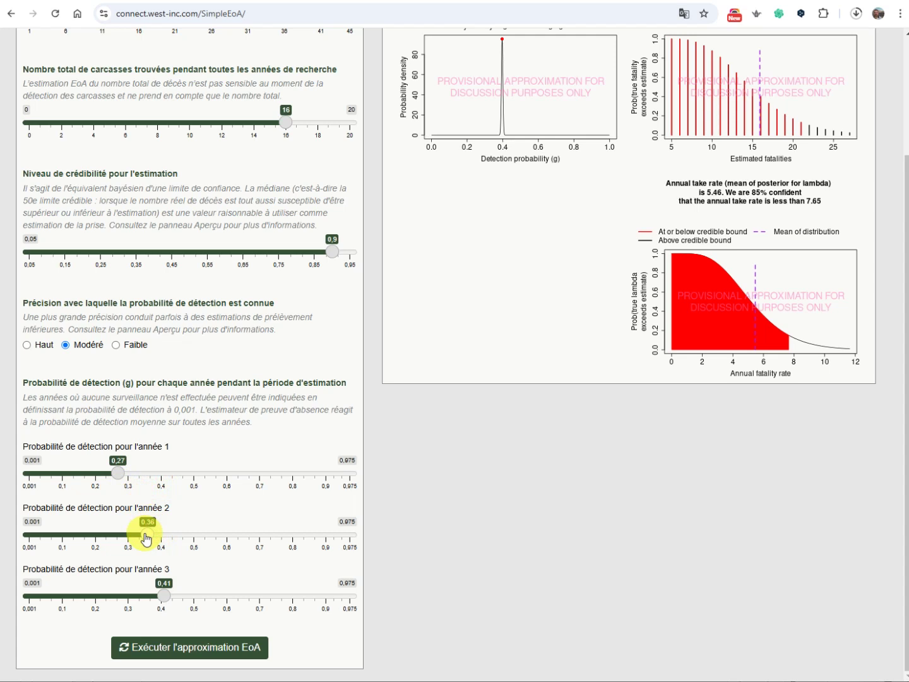
left_click_drag(163, 594, 196, 599)
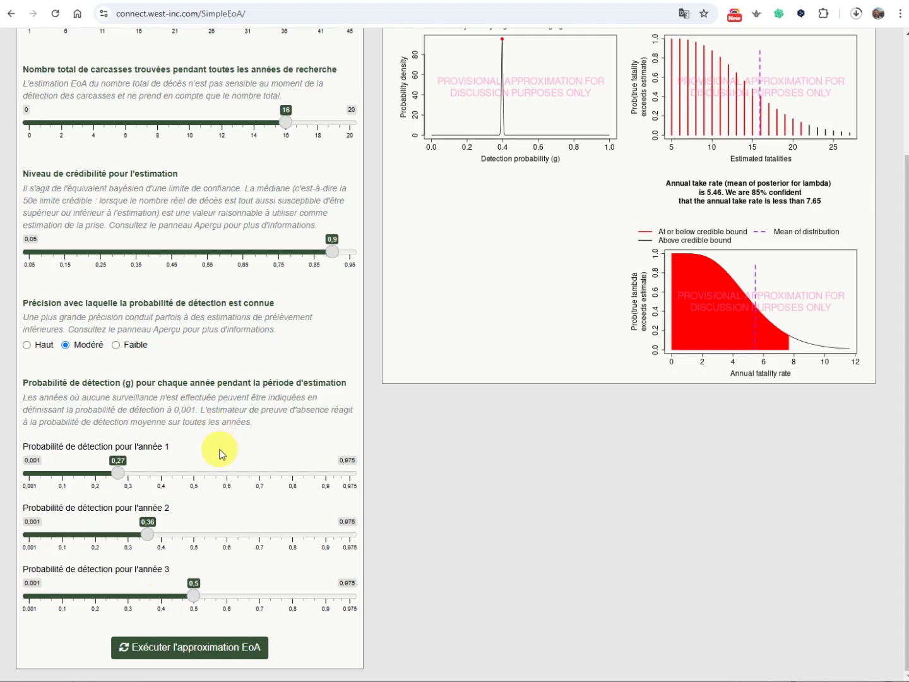
Step: Run the EoA approximation with the configured inputs and review the fatality estimate
left_click(218, 655)
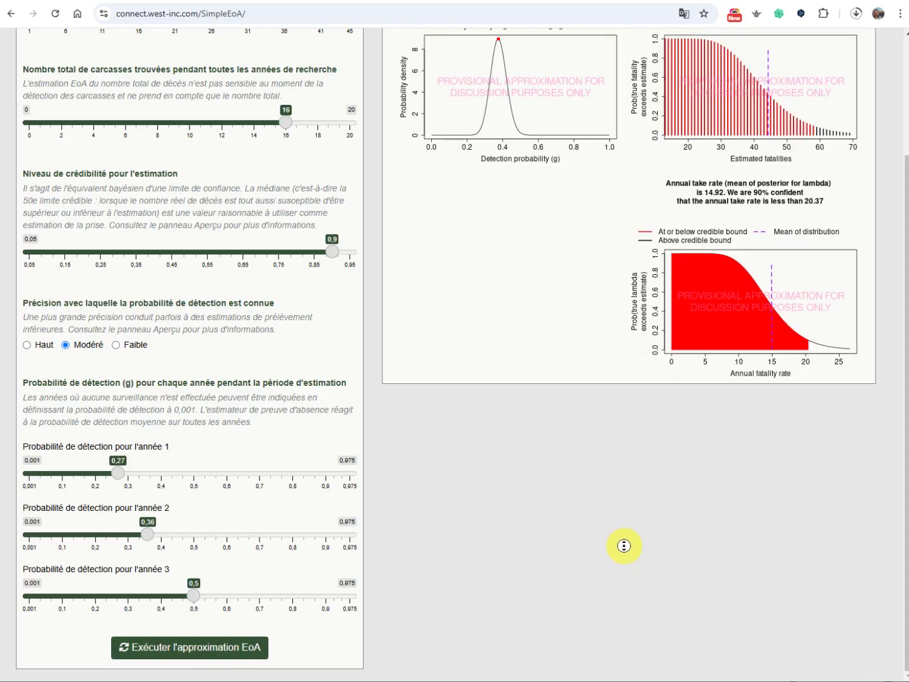
scroll(623, 540, "up", 1)
scroll(624, 510, "up", 1)
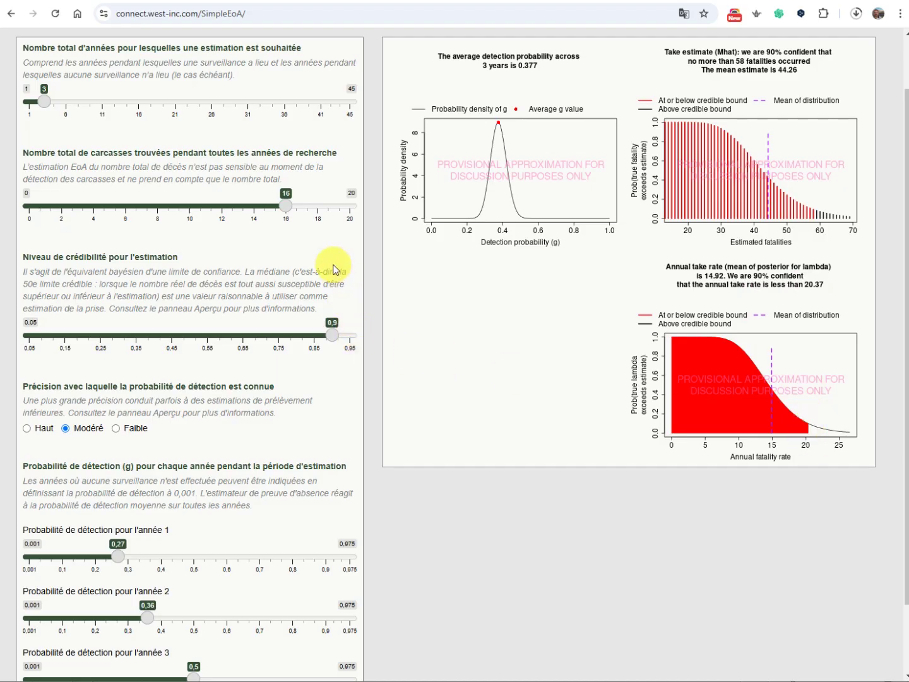
Step: Lower the credibility level for the estimate to 0.75 and rerun the EoA approximation
left_click_drag(332, 337, 278, 341)
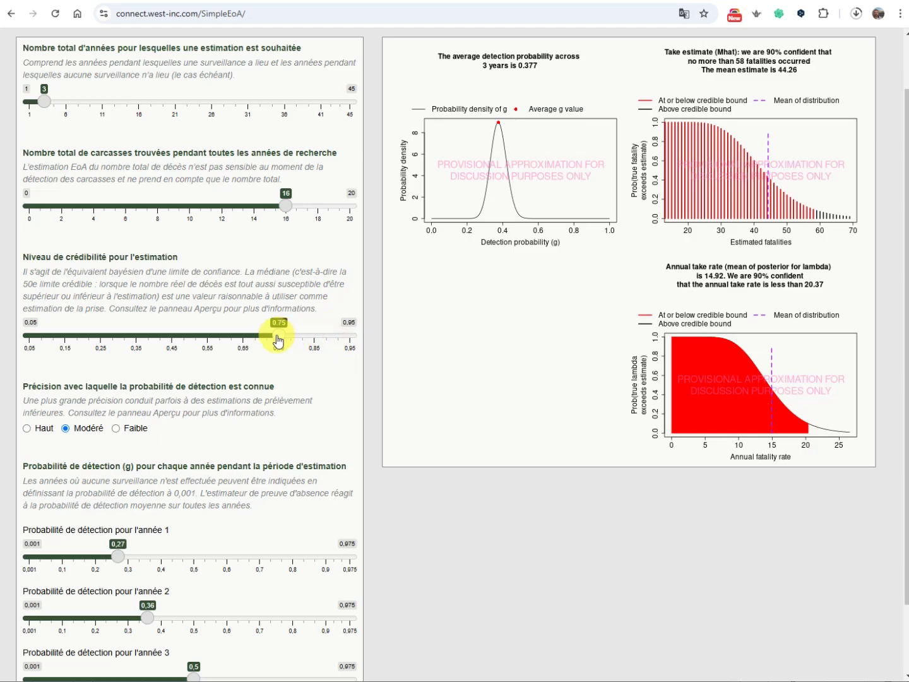
scroll(319, 417, "down", 2)
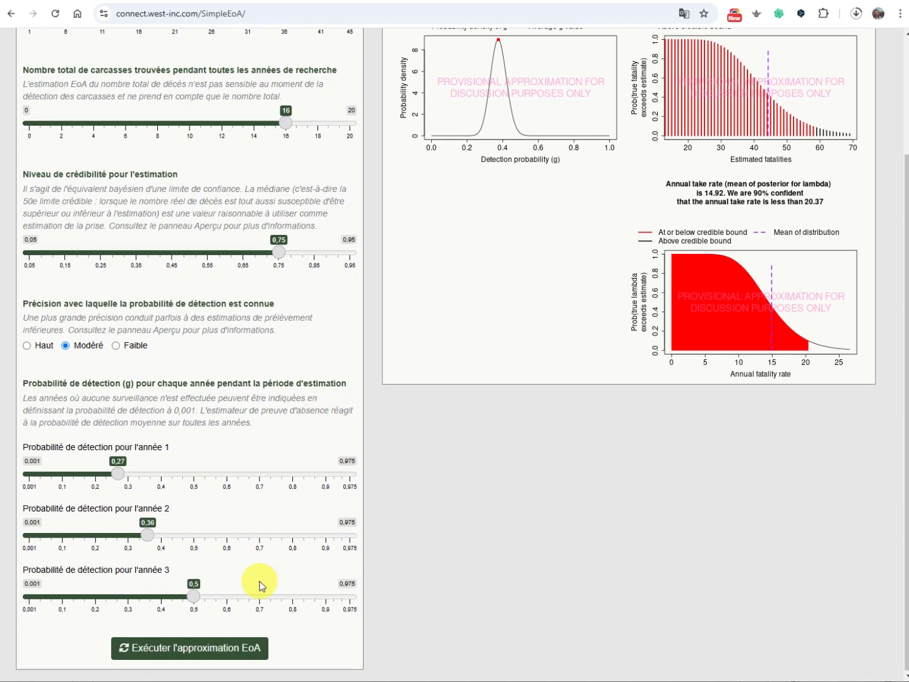
left_click(230, 654)
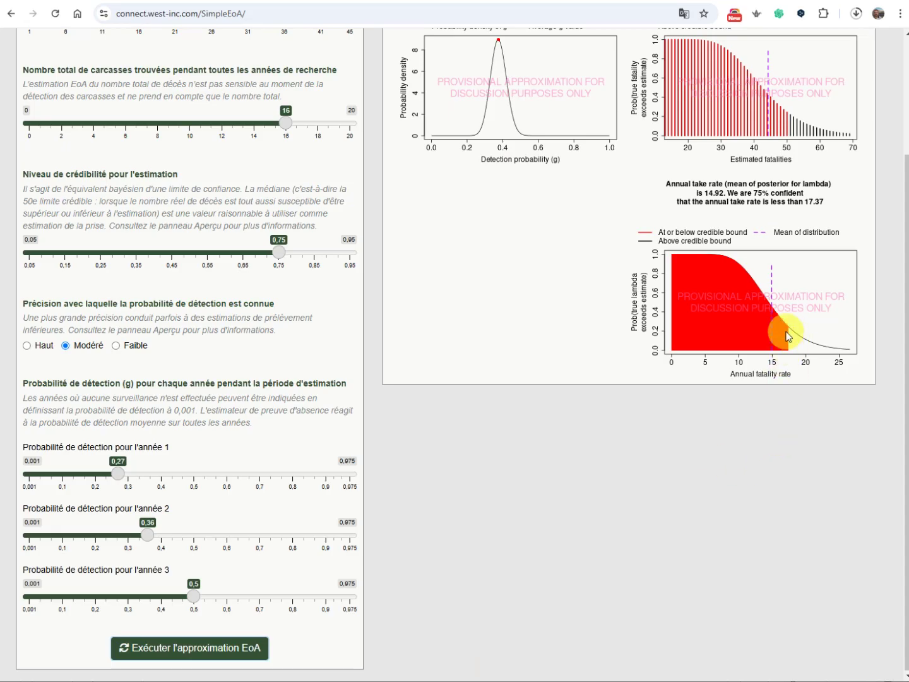
scroll(803, 480, "up", 2)
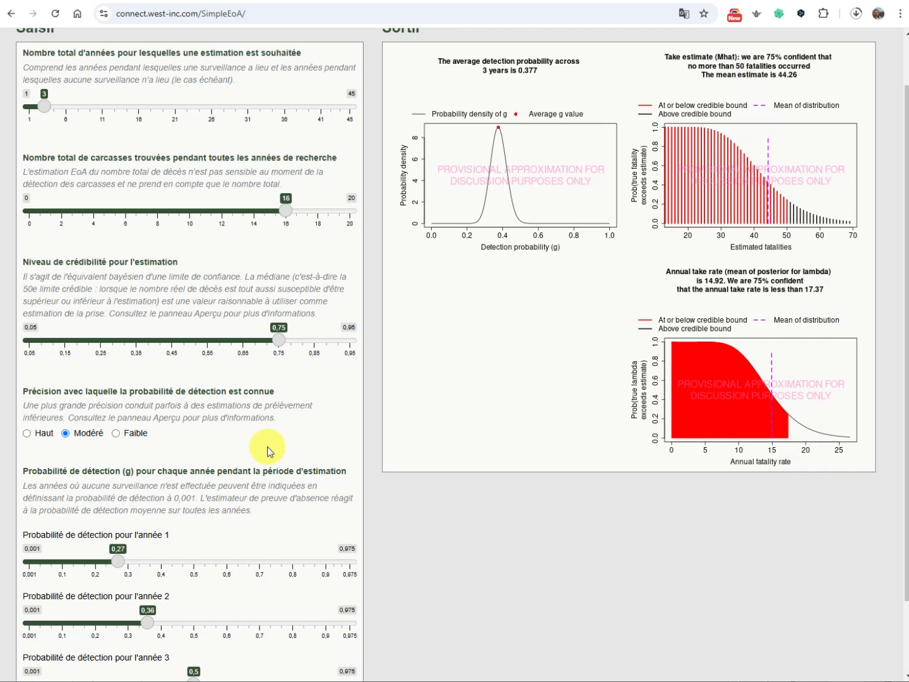
Step: Rerun the EoA approximation with the detection probability precision at Haut, and once more with it at Faible
left_click(26, 433)
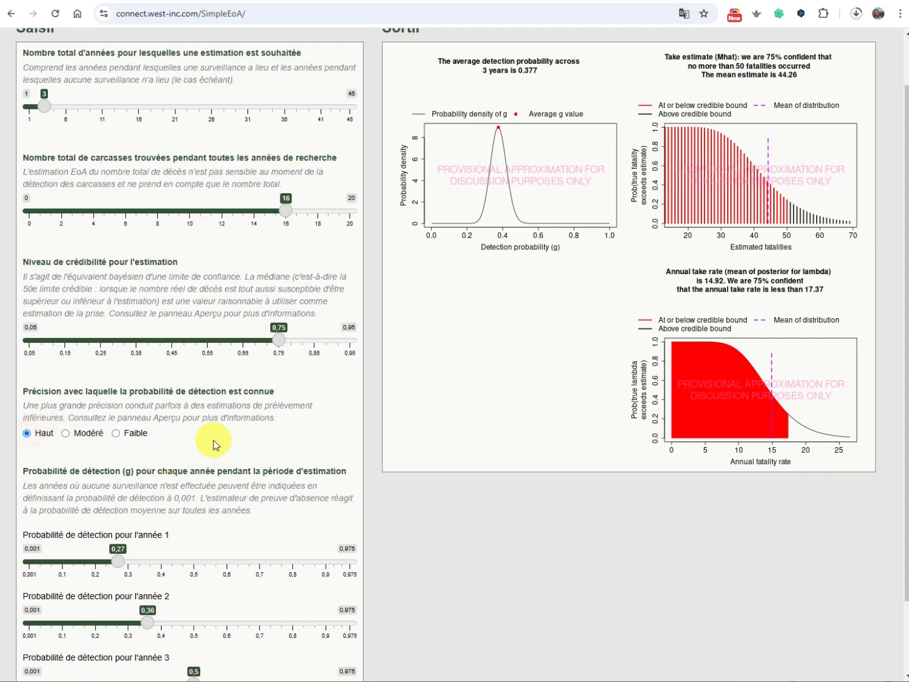
scroll(250, 481, "down", 1)
left_click(183, 672)
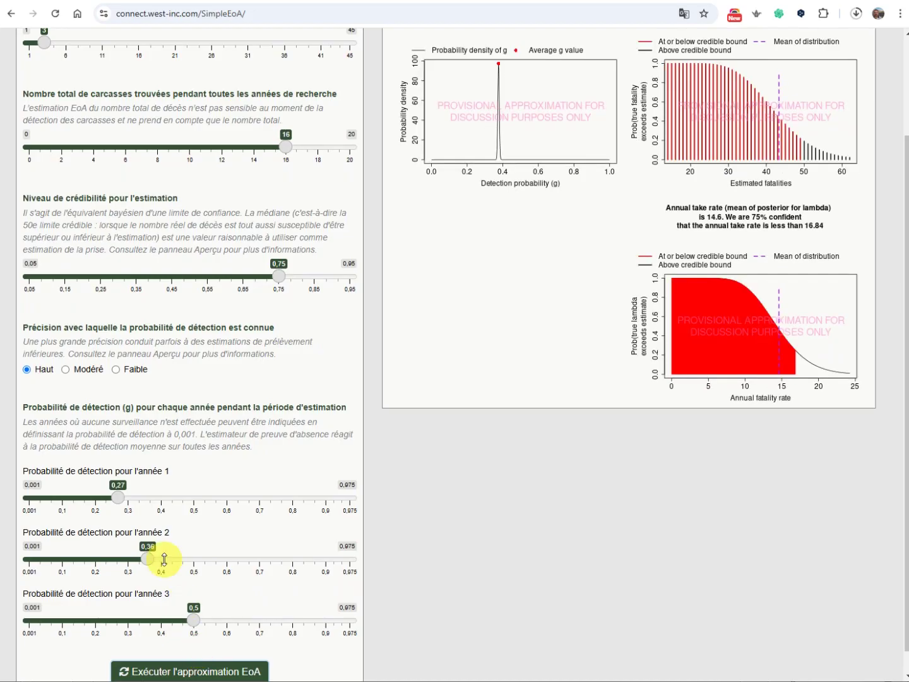
left_click(117, 371)
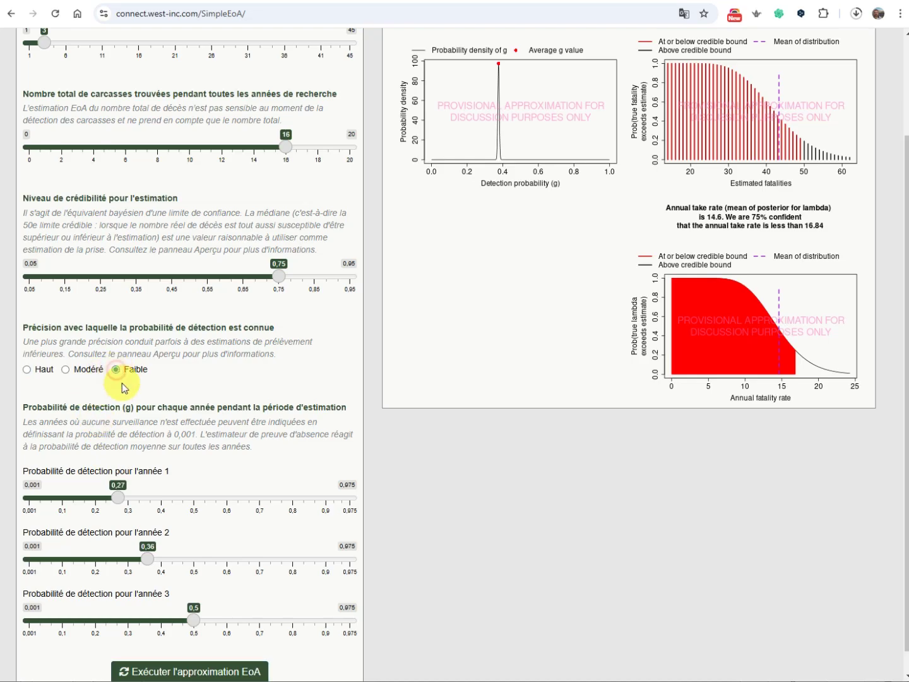
left_click(196, 672)
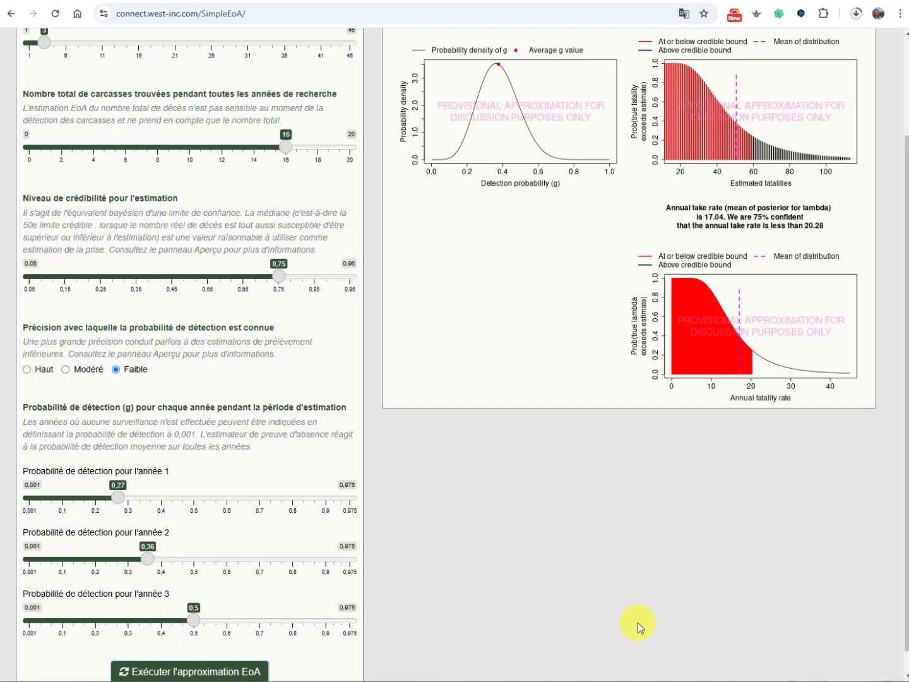
scroll(654, 543, "up", 2)
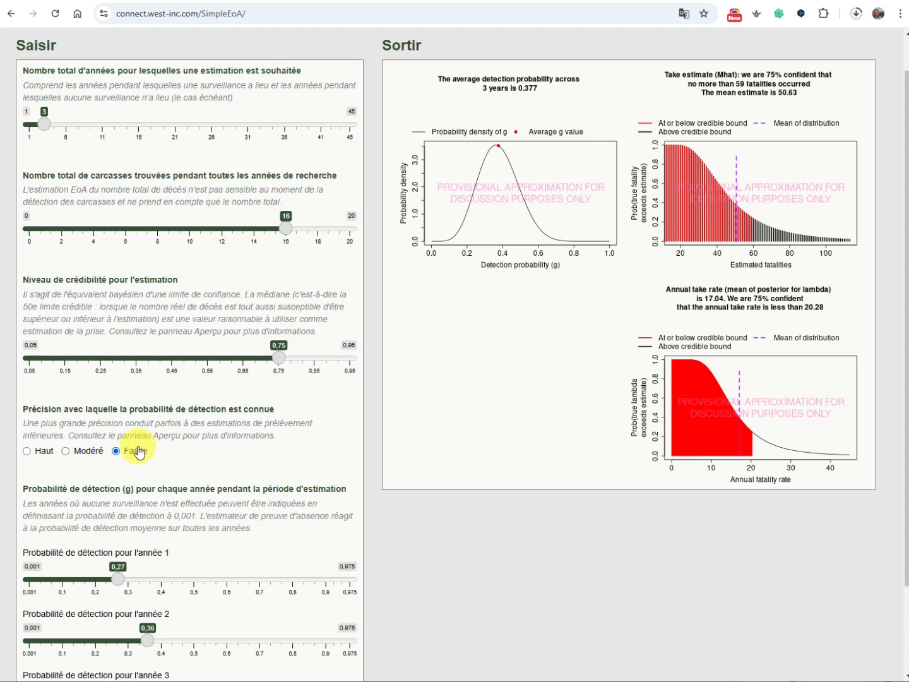
Step: Set the precision to Modéré and the detection probabilities to 0.35 for year 1 and 0.42 for year 2, and rerun the EoA approximation
left_click(66, 452)
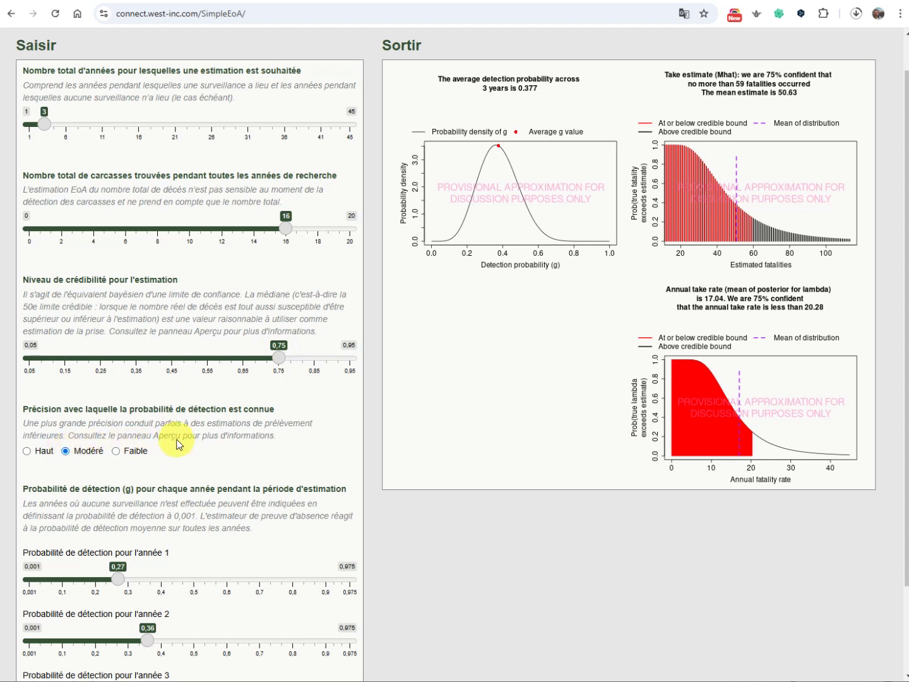
scroll(179, 468, "down", 1)
scroll(178, 467, "down", 2)
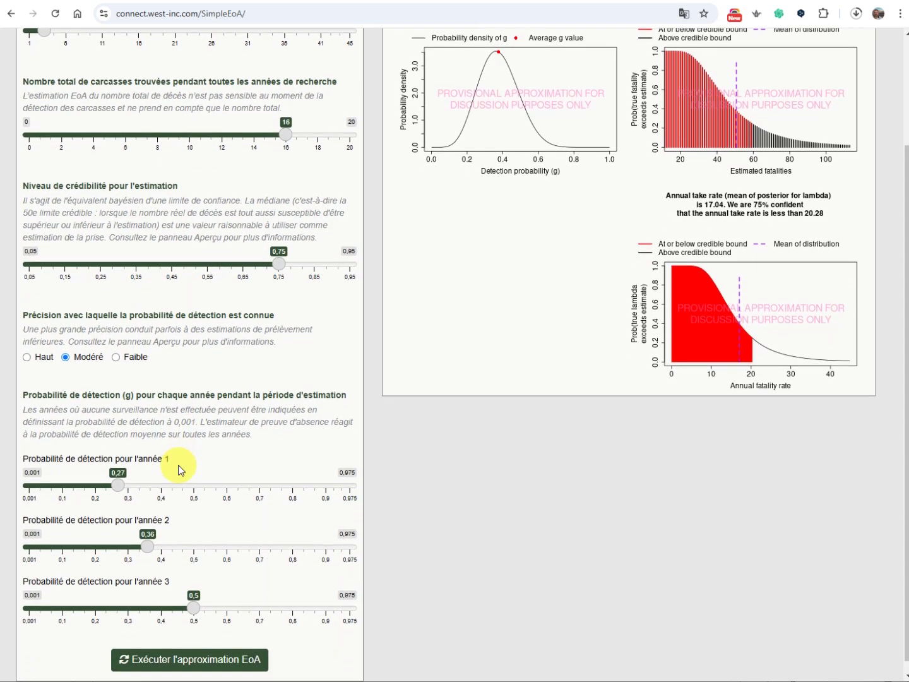
left_click_drag(124, 476, 146, 488)
left_click_drag(146, 546, 172, 562)
left_click(180, 658)
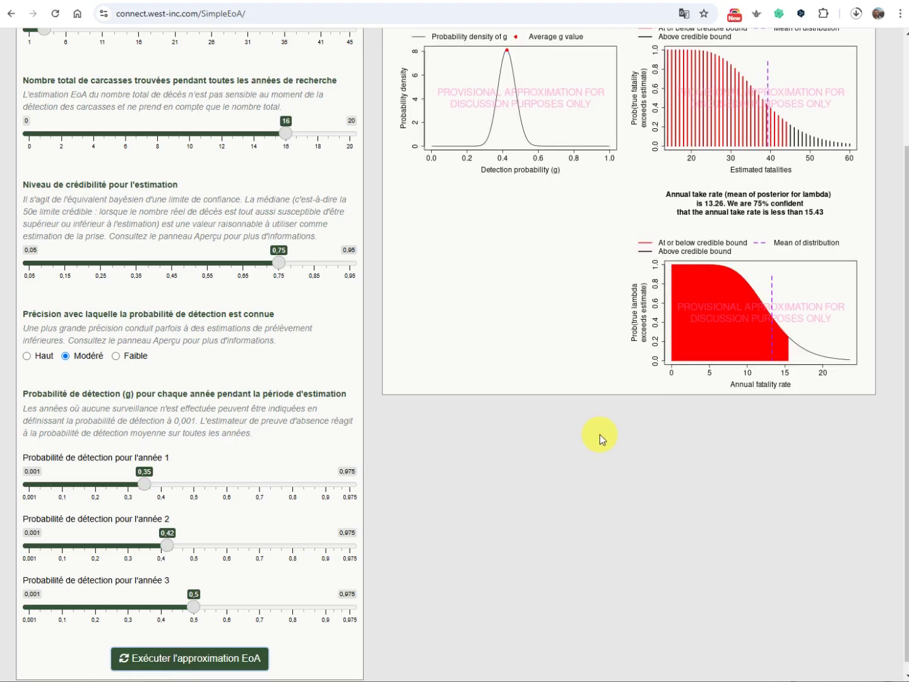
middle_click(596, 415)
scroll(598, 413, "up", 2)
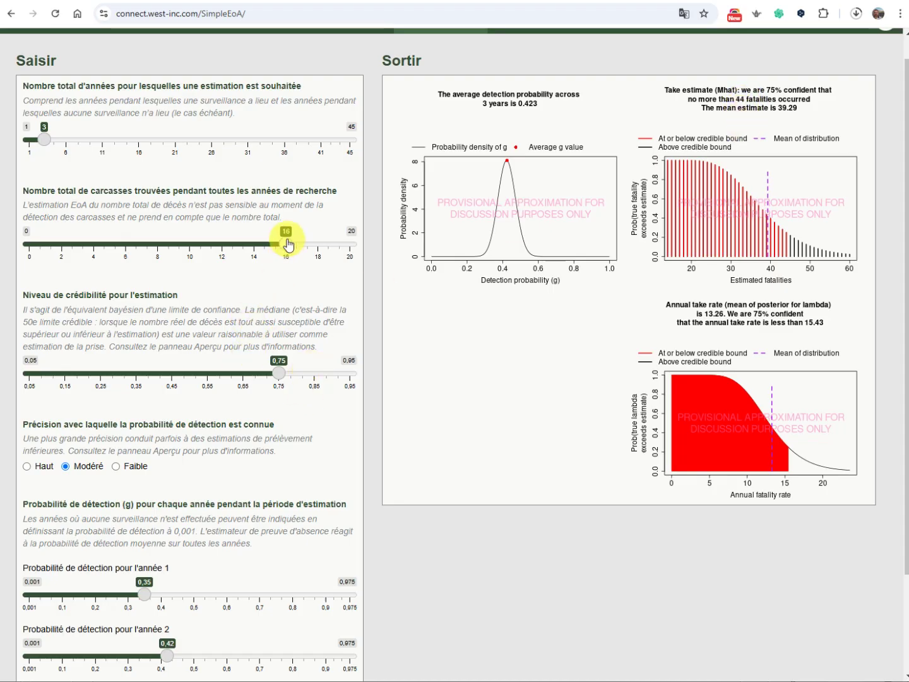
Step: Reduce the total carcasses found over all search years to 6 and rerun the EoA approximation
left_click_drag(289, 245, 131, 256)
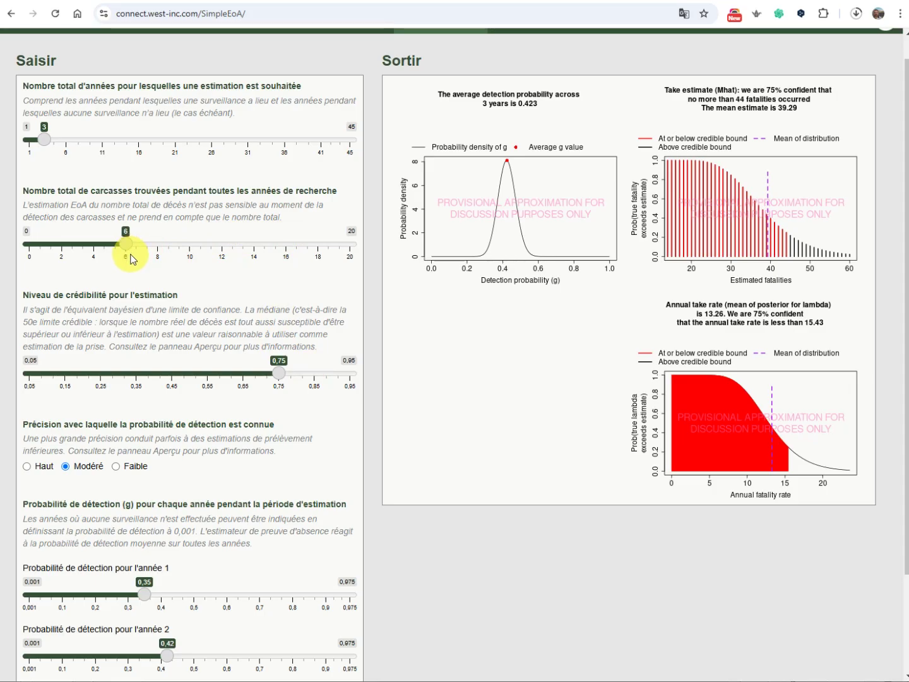
scroll(409, 436, "down", 2)
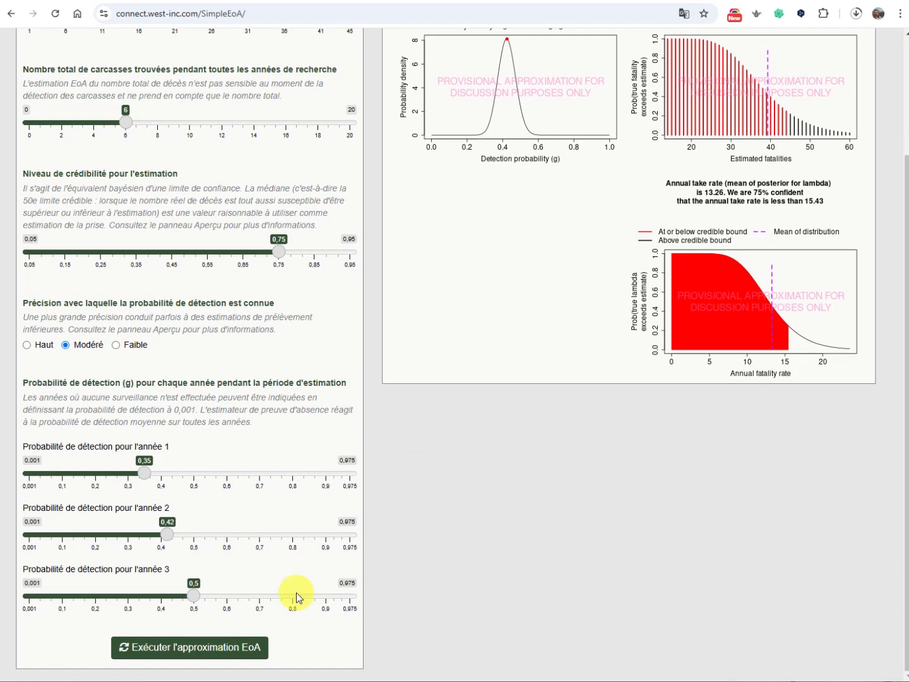
left_click(265, 642)
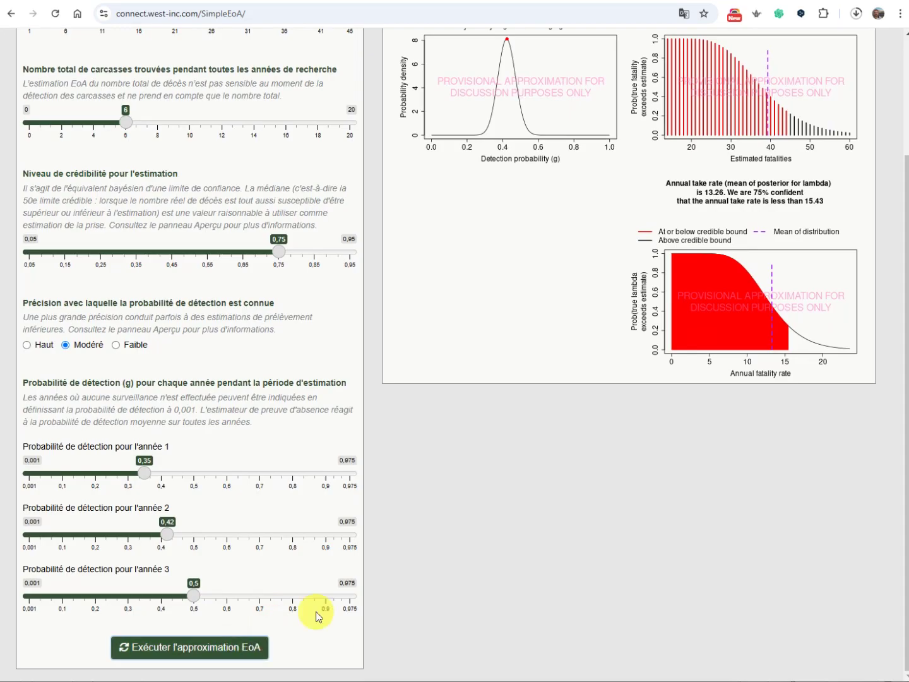
scroll(552, 446, "up", 2)
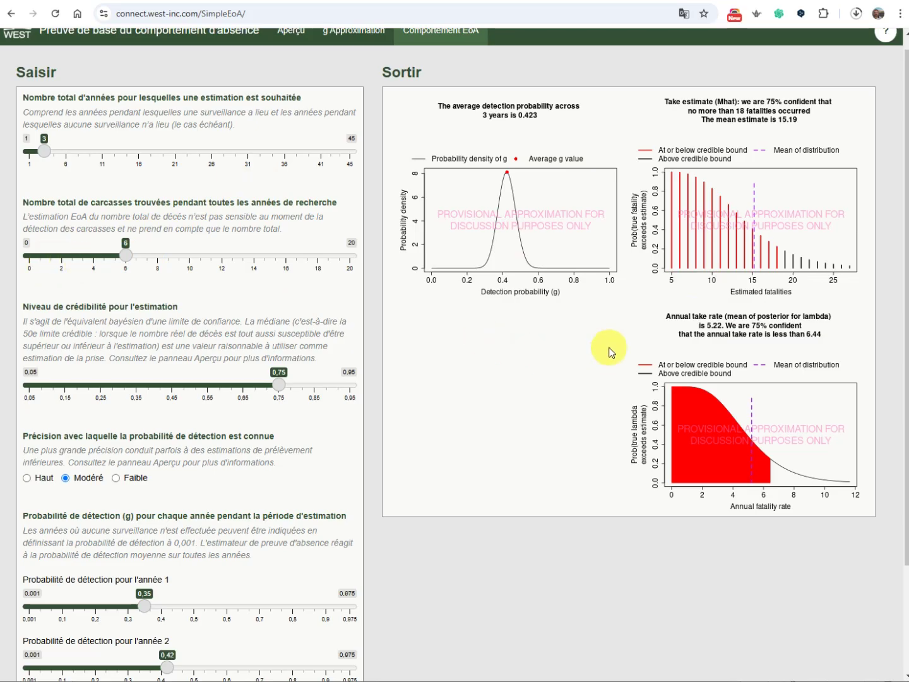
Step: Raise the credibility level to 0.85 and rerun the EoA approximation
left_click_drag(280, 387, 314, 389)
scroll(329, 477, "down", 2)
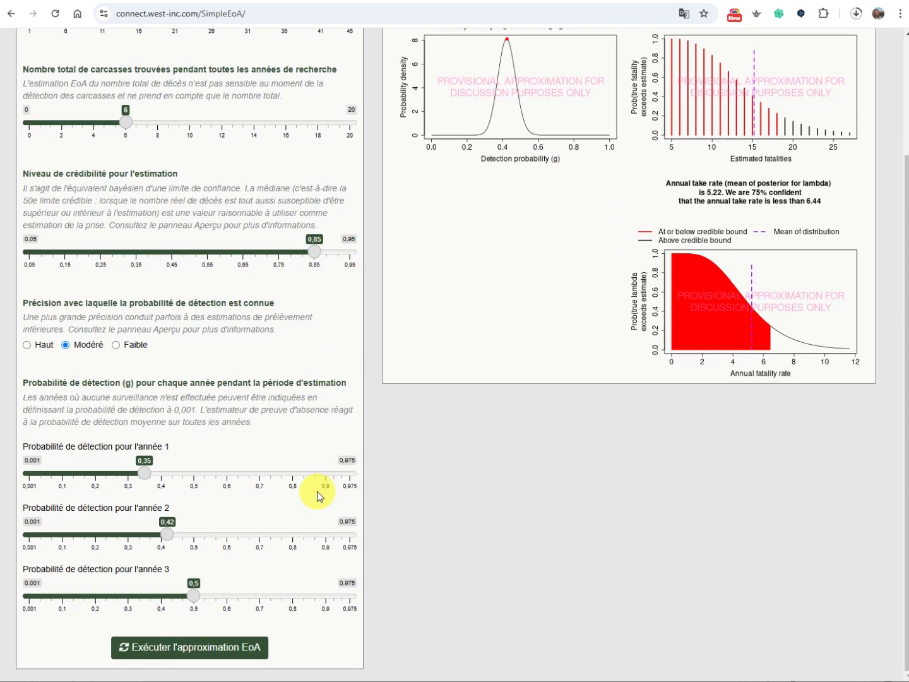
left_click(263, 648)
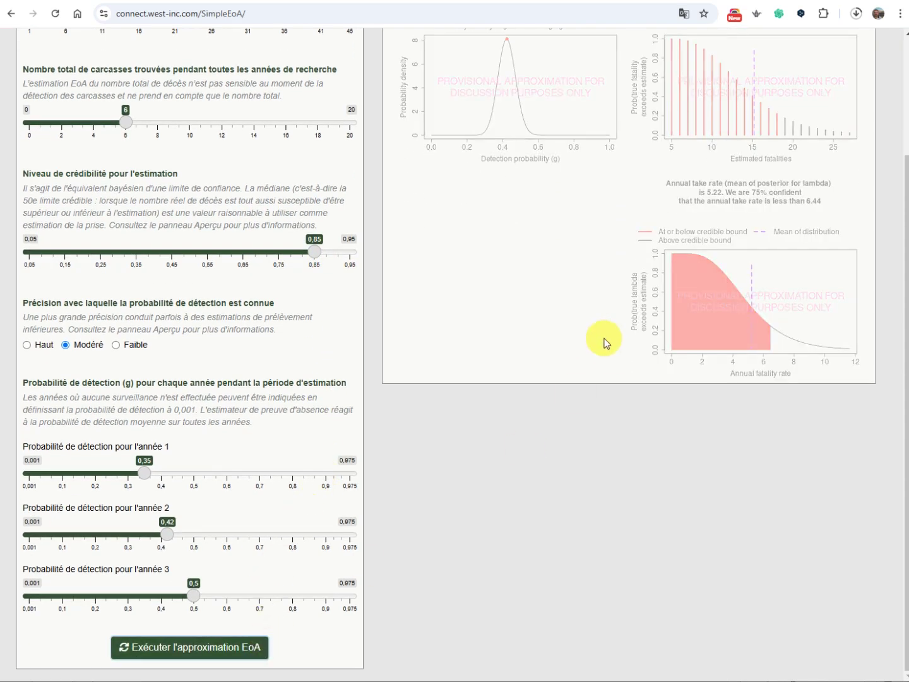
scroll(620, 373, "up", 2)
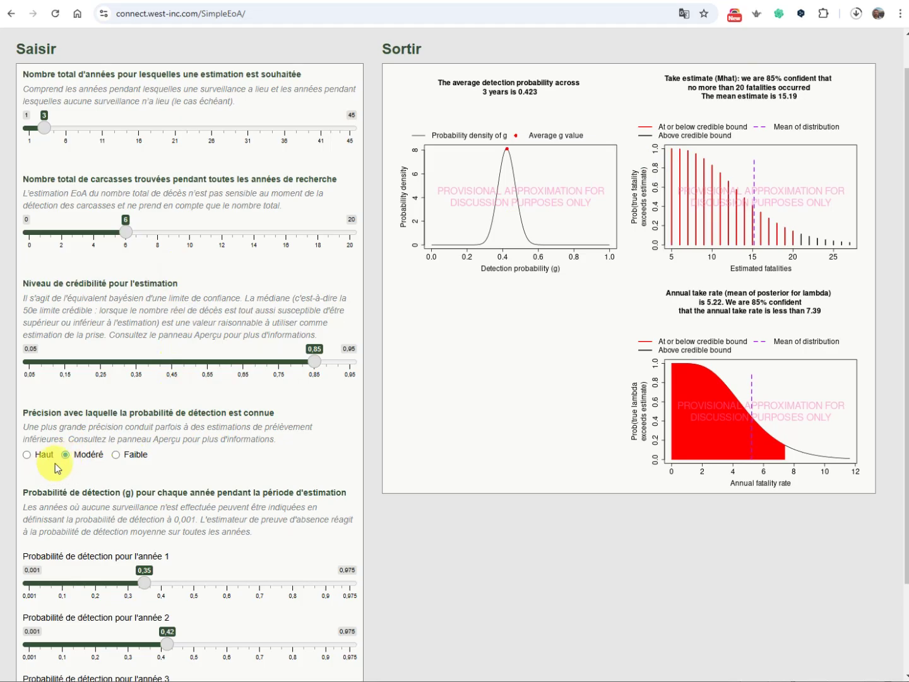
Step: Set the detection probabilities to 0.45 for year 1 and 0.49 for year 2, and rerun the EoA approximation
scroll(193, 517, "down", 2)
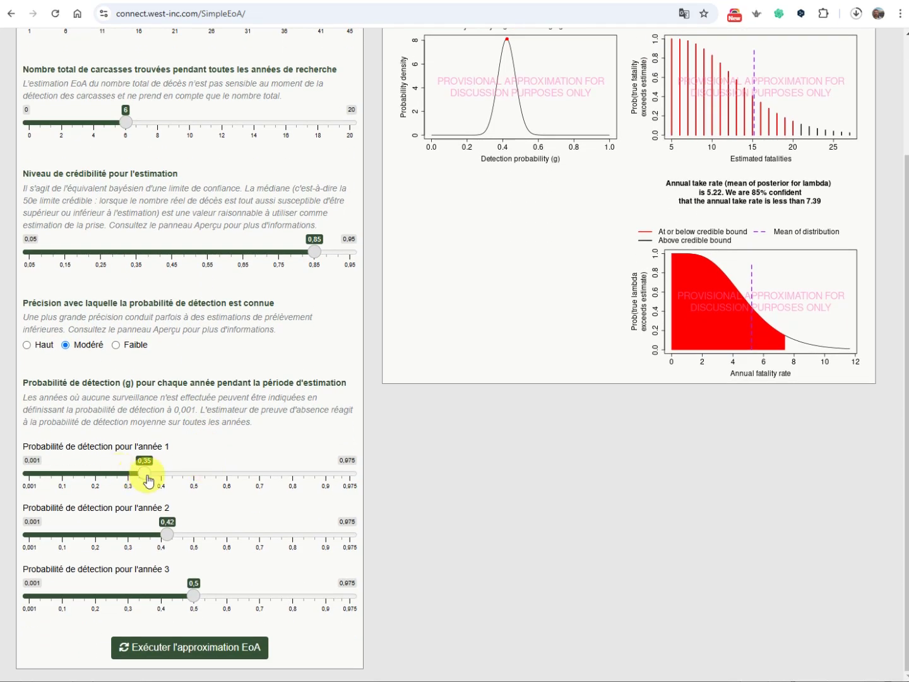
left_click_drag(148, 481, 179, 480)
left_click_drag(167, 537, 194, 542)
left_click(174, 652)
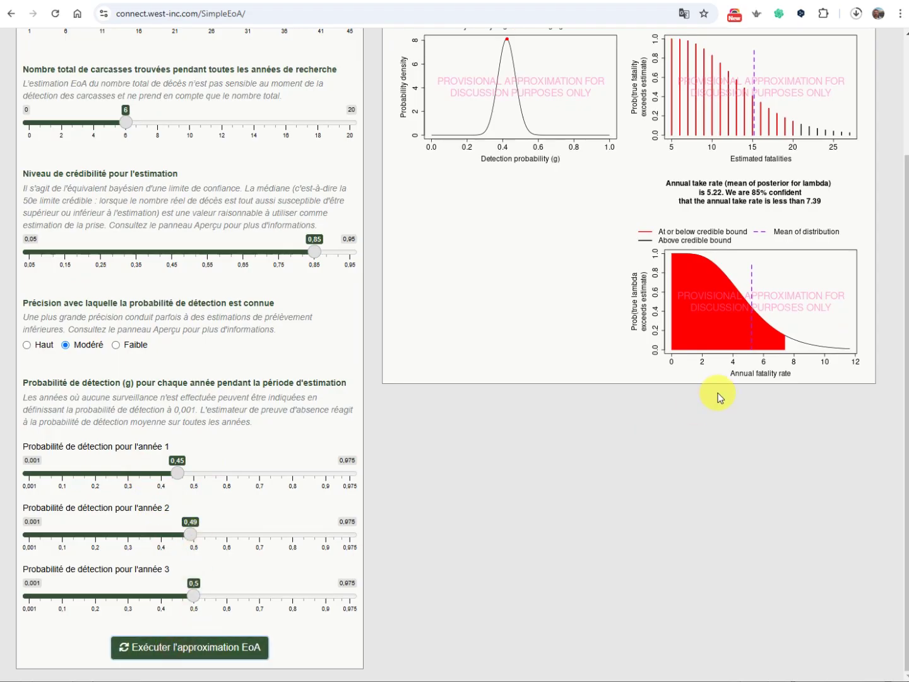
scroll(716, 392, "up", 3)
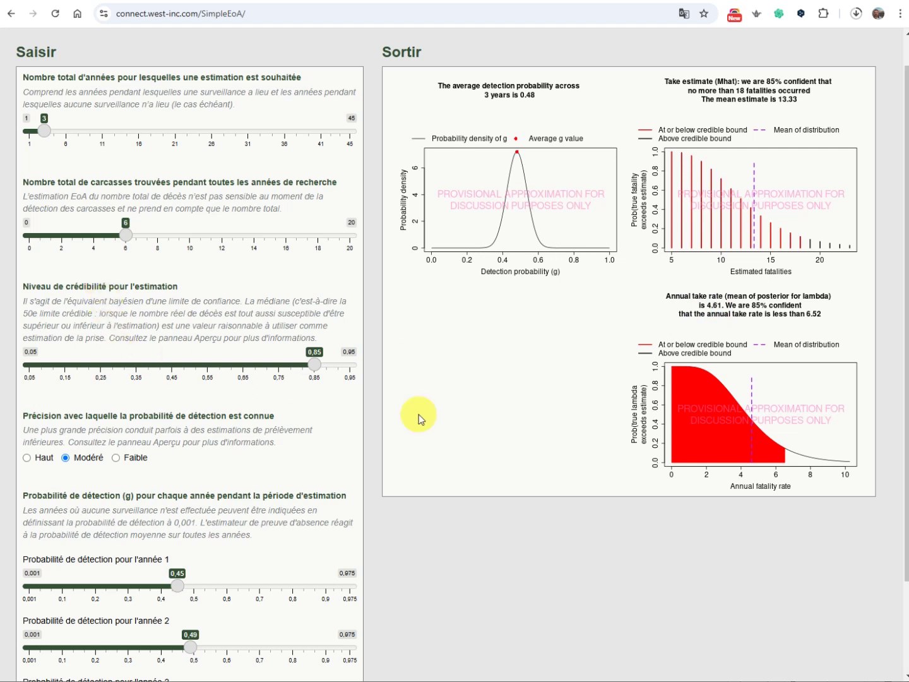
left_click(159, 15)
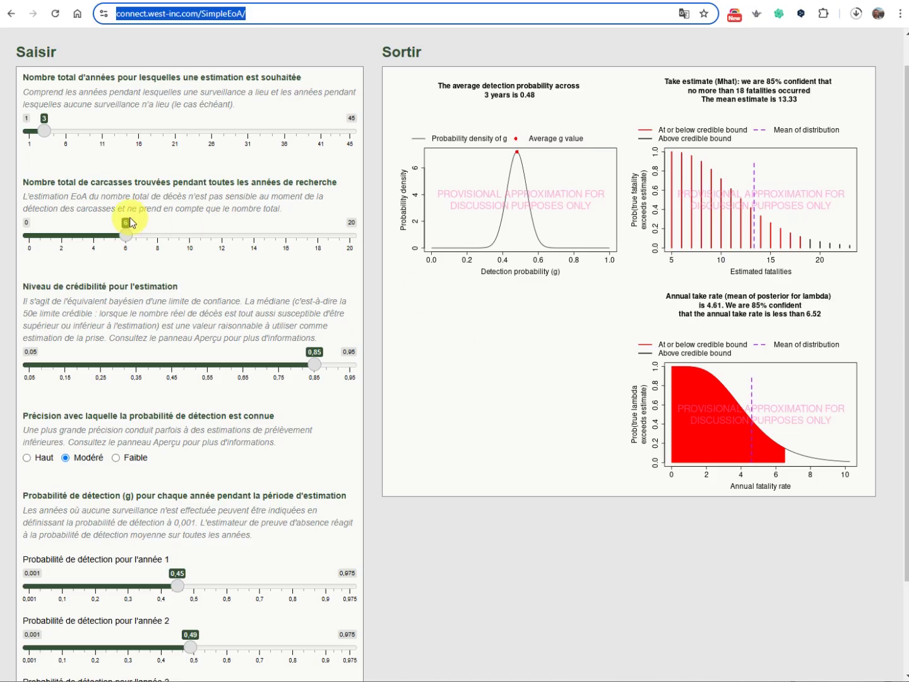
Step: Set the total carcasses found to 3 and rerun the EoA approximation
left_click_drag(126, 236, 82, 247)
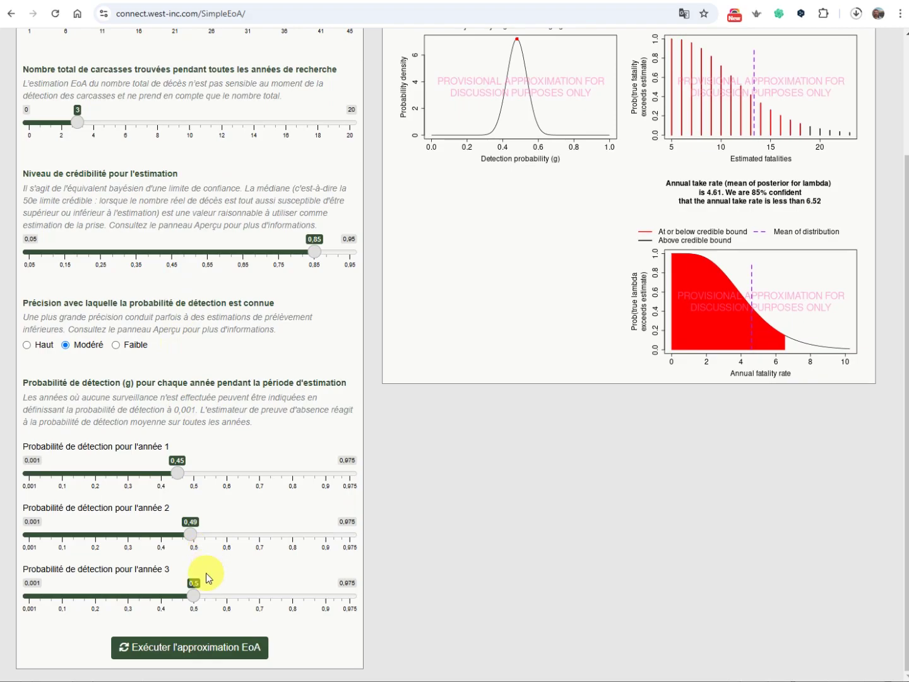
left_click(218, 645)
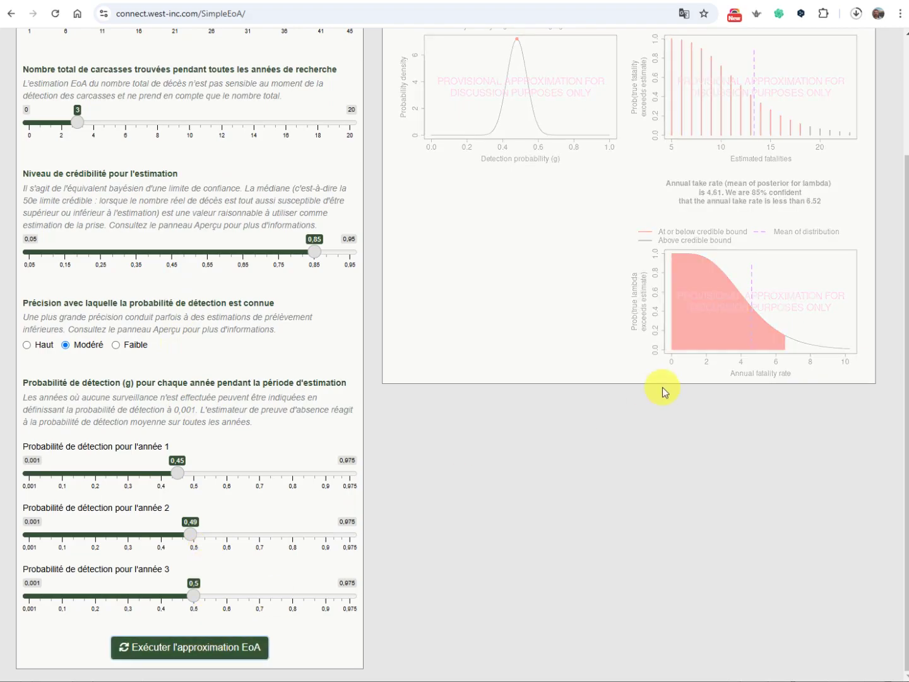
scroll(657, 373, "up", 2)
scroll(656, 346, "up", 1)
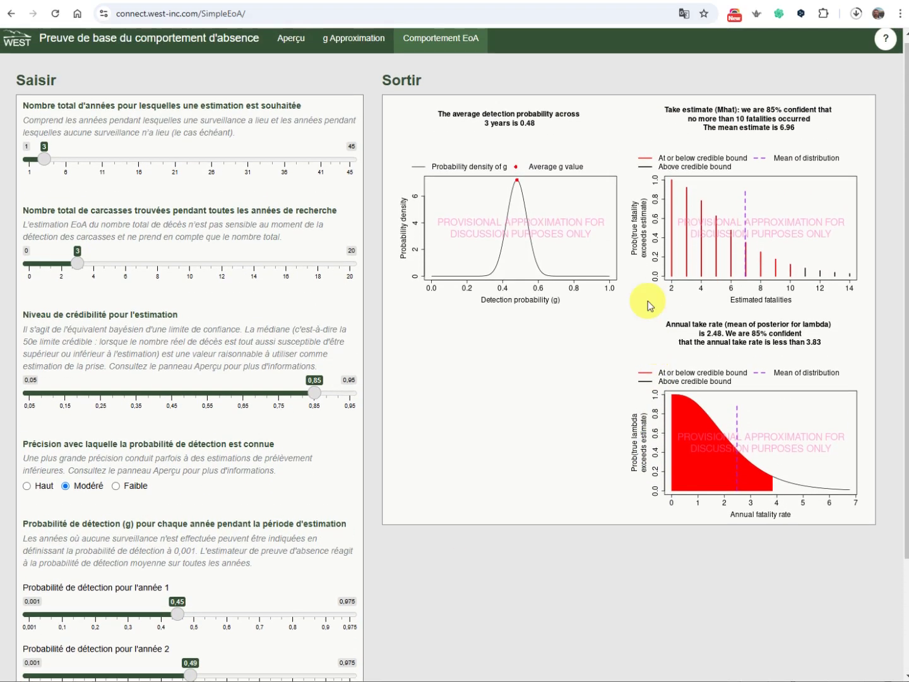